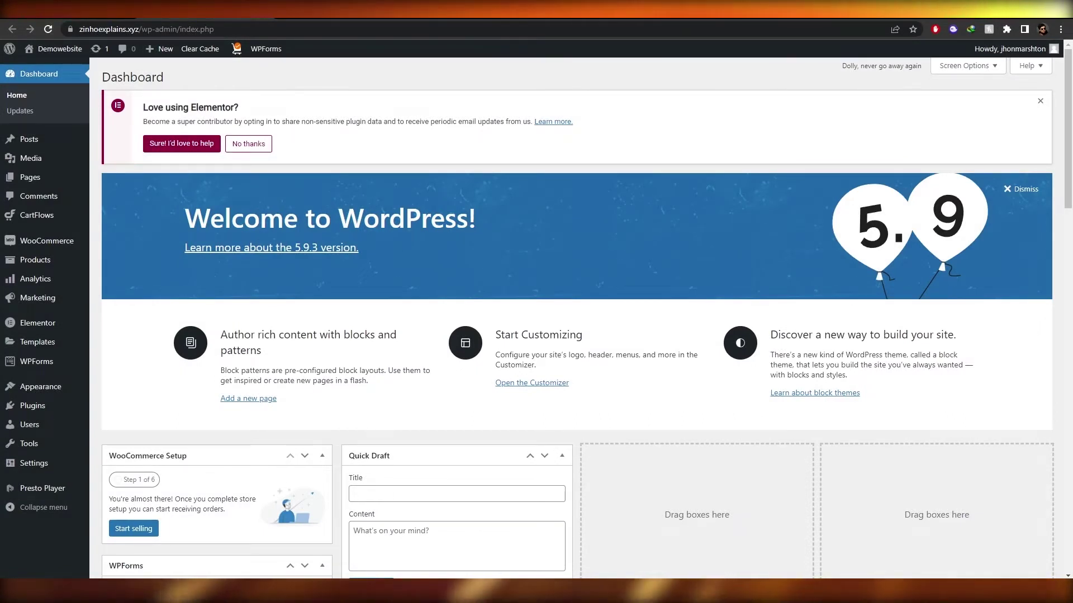
pyautogui.scroll(-9, 513, 209)
pyautogui.scroll(-12, 587, 256)
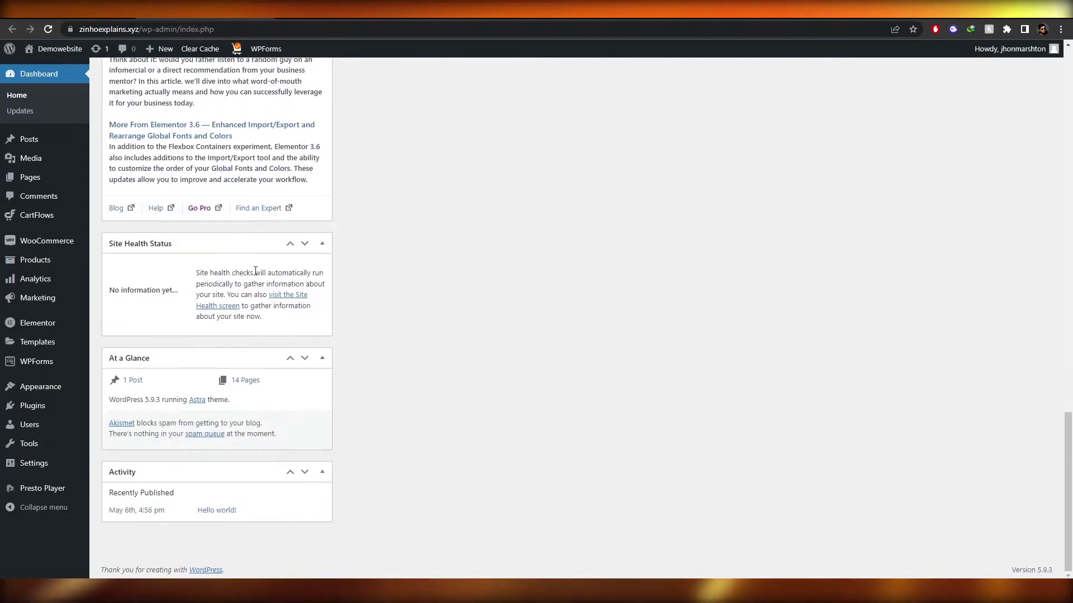
pyautogui.scroll(20, 383, 232)
# Search the web for Ecwid in a new browser tab and open the official ecwid.com website
pyautogui.hotkey('ctrl', 't')
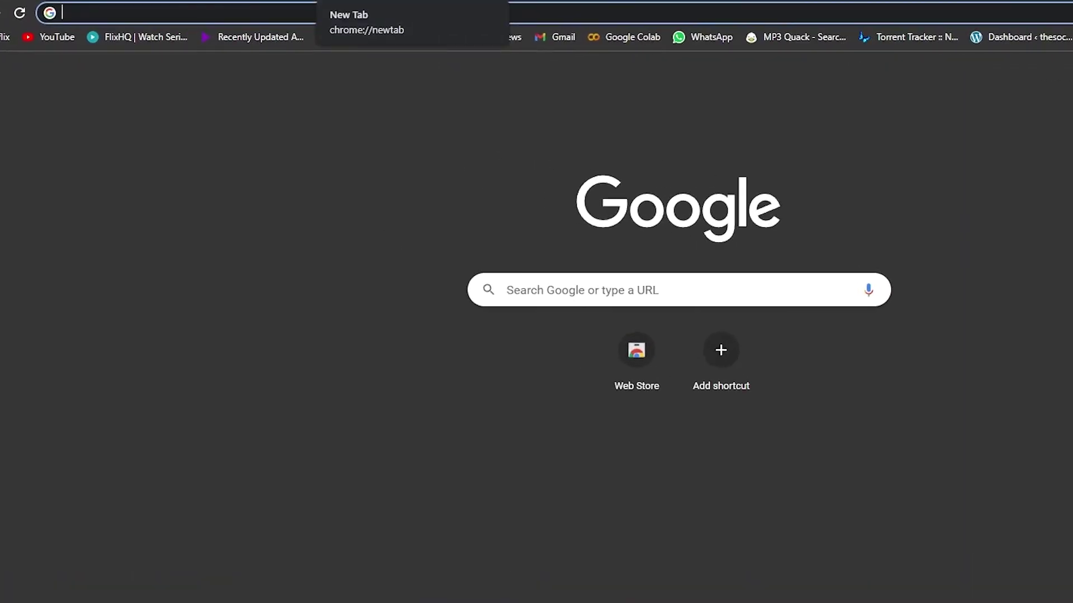
pyautogui.write('eciw')
pyautogui.press('Return')
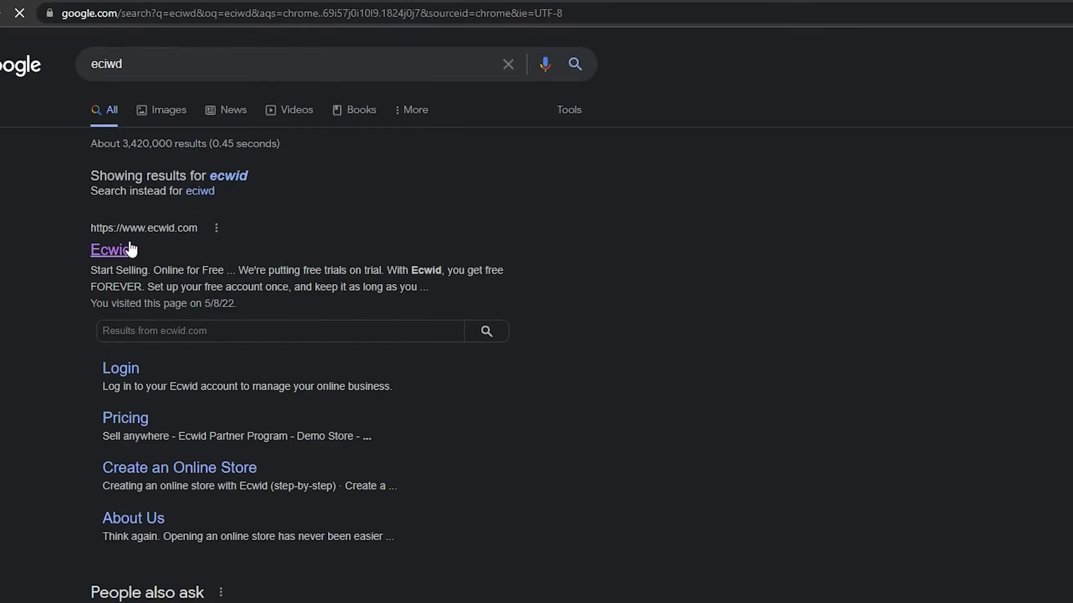
pyautogui.click(126, 243)
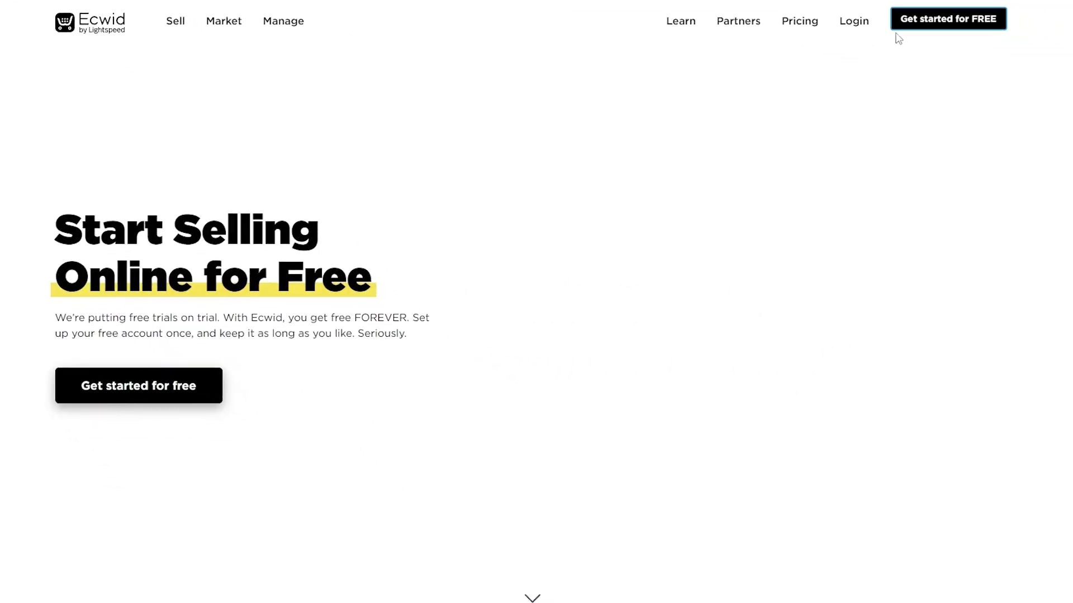
# Get started with a free Ecwid account, signing up with Google
pyautogui.click(166, 381)
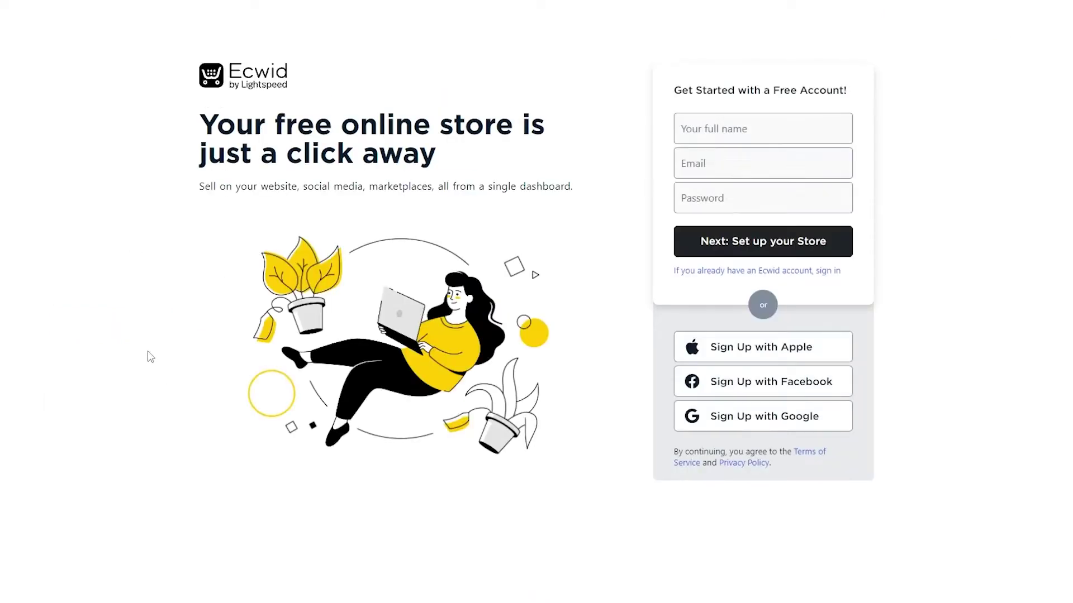
pyautogui.click(732, 416)
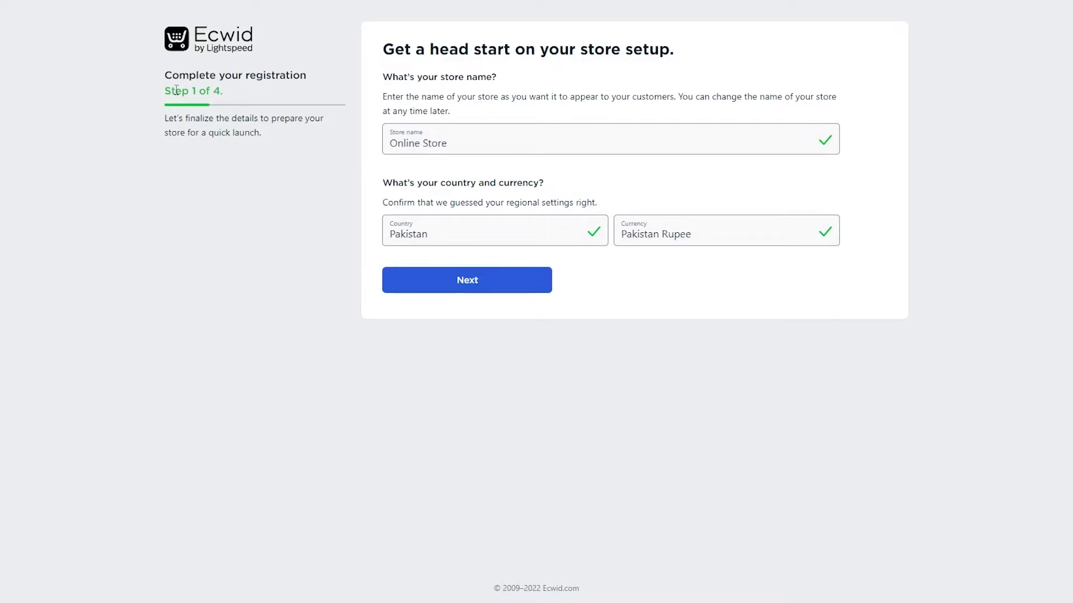
# Set the store name to "ECWID Test Store" and continue the store registration
pyautogui.moveTo(188, 96); pyautogui.dragTo(221, 94)
pyautogui.click(463, 143)
pyautogui.moveTo(454, 144); pyautogui.dragTo(284, 150)
pyautogui.click(438, 146)
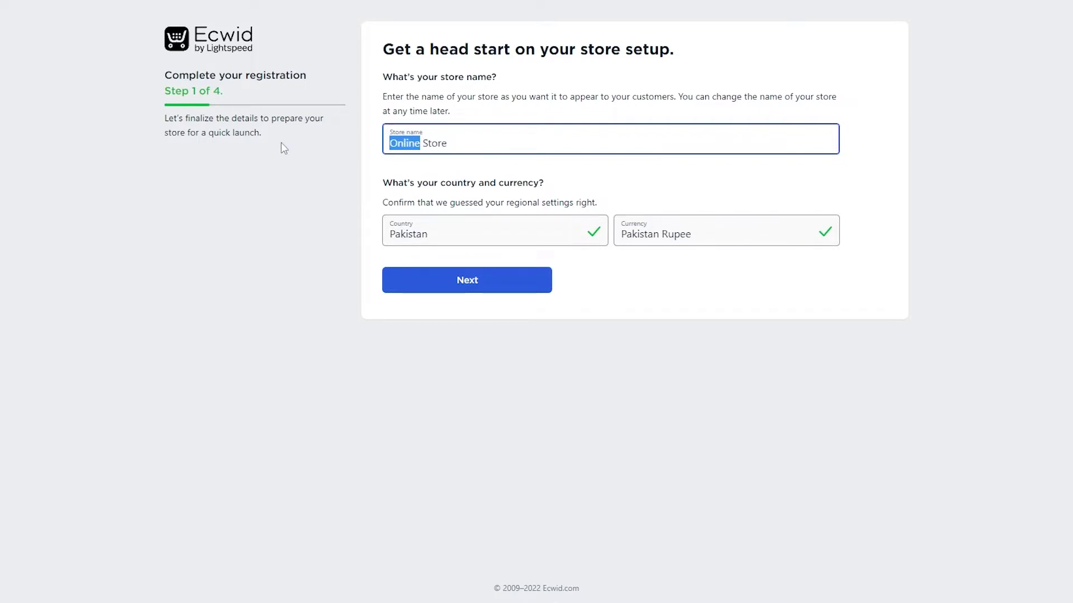
pyautogui.write('ECWID Test')
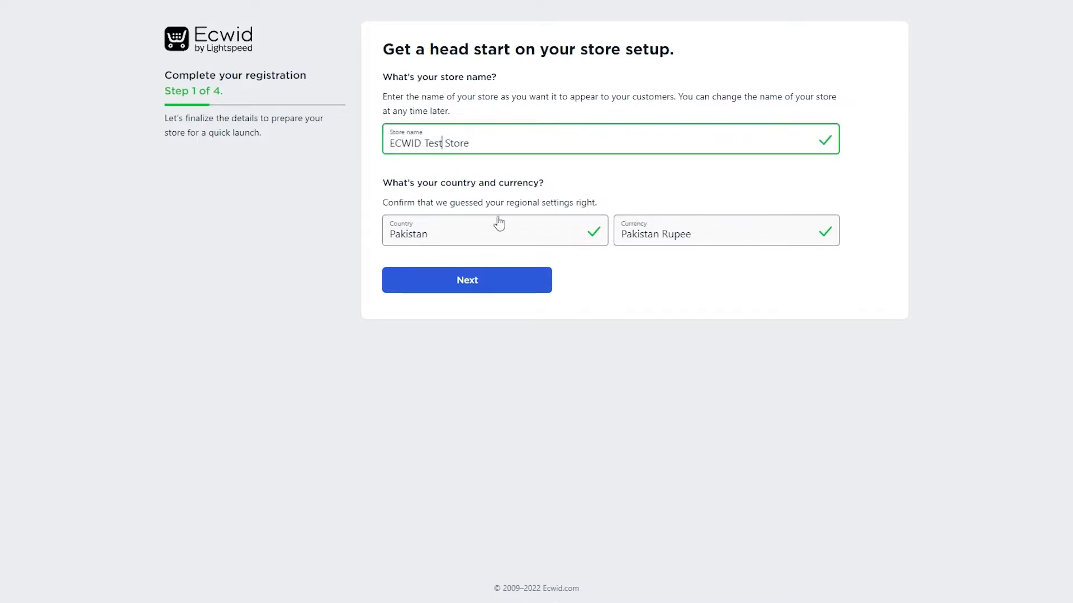
pyautogui.click(491, 291)
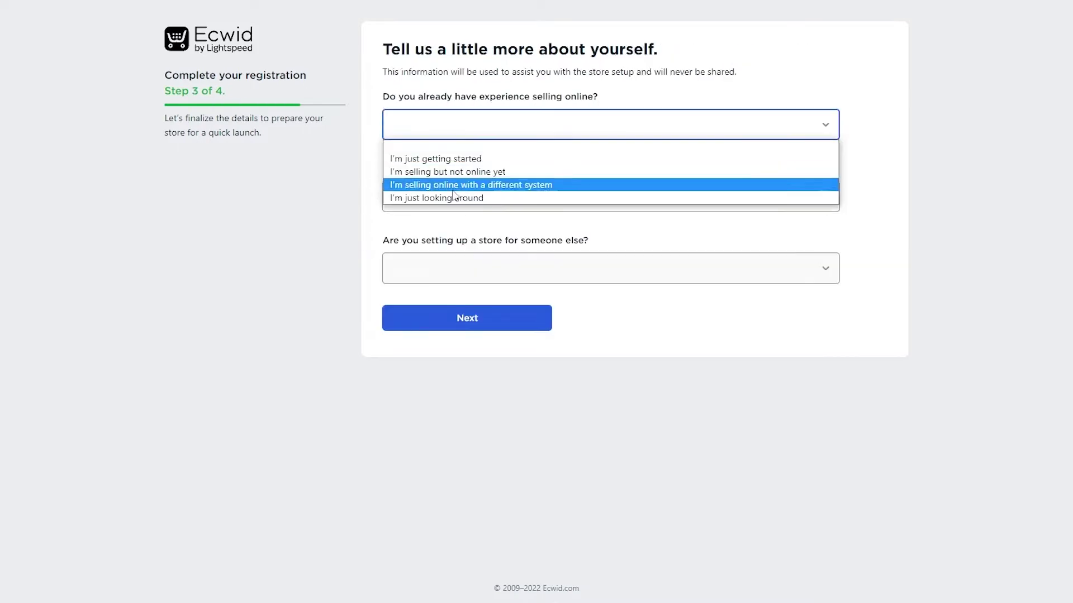
# Answer the seller questions with "I'm just looking around", "Apparel/Shoes/Accessories" and "No" for setting up someone else's store, and continue
pyautogui.click(452, 199)
pyautogui.click(450, 195)
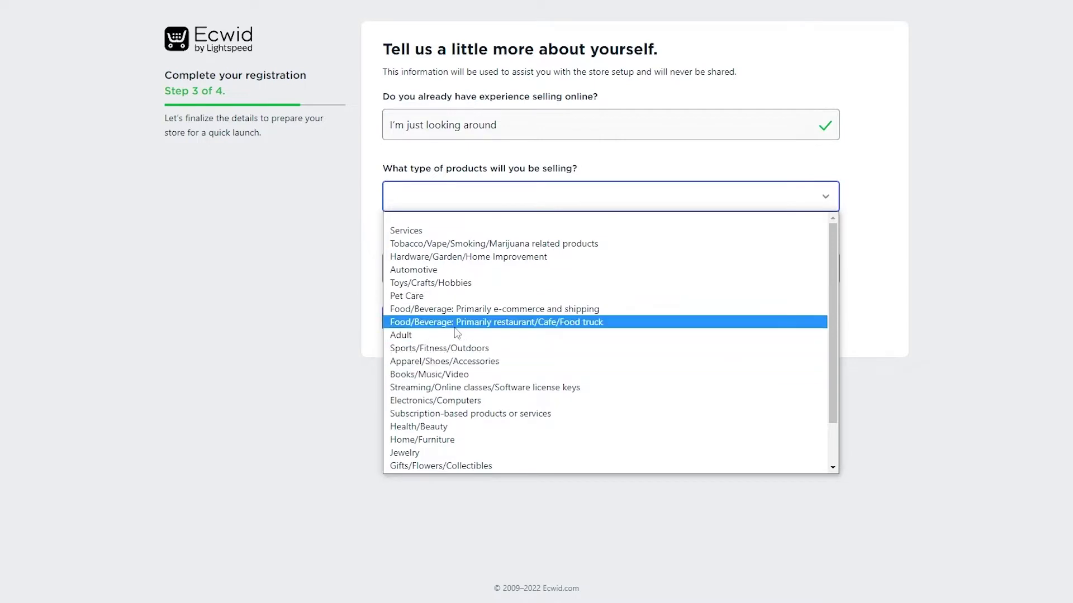
pyautogui.click(462, 364)
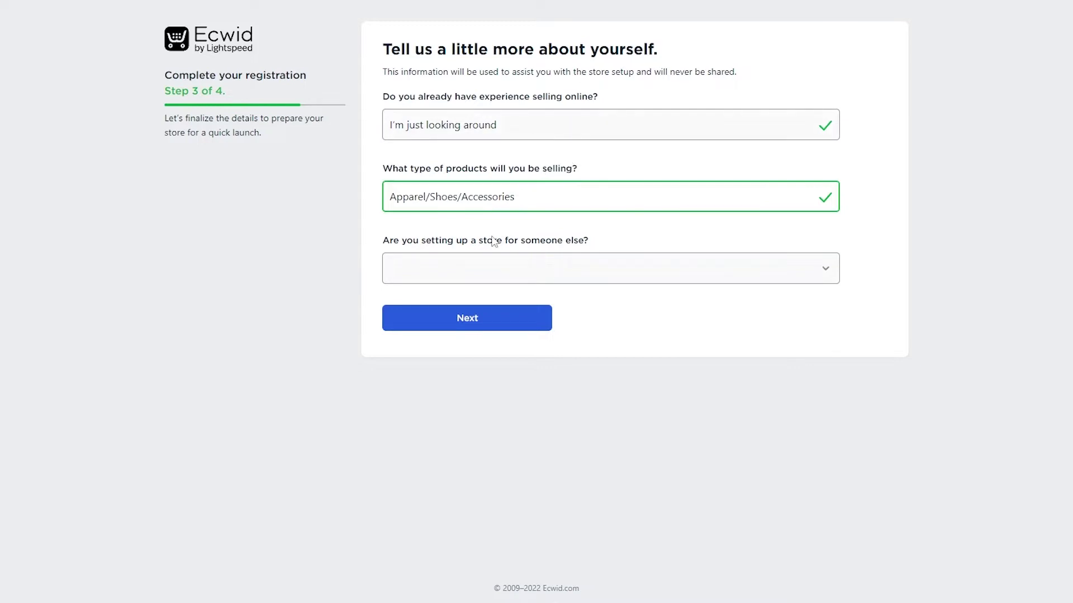
pyautogui.click(491, 276)
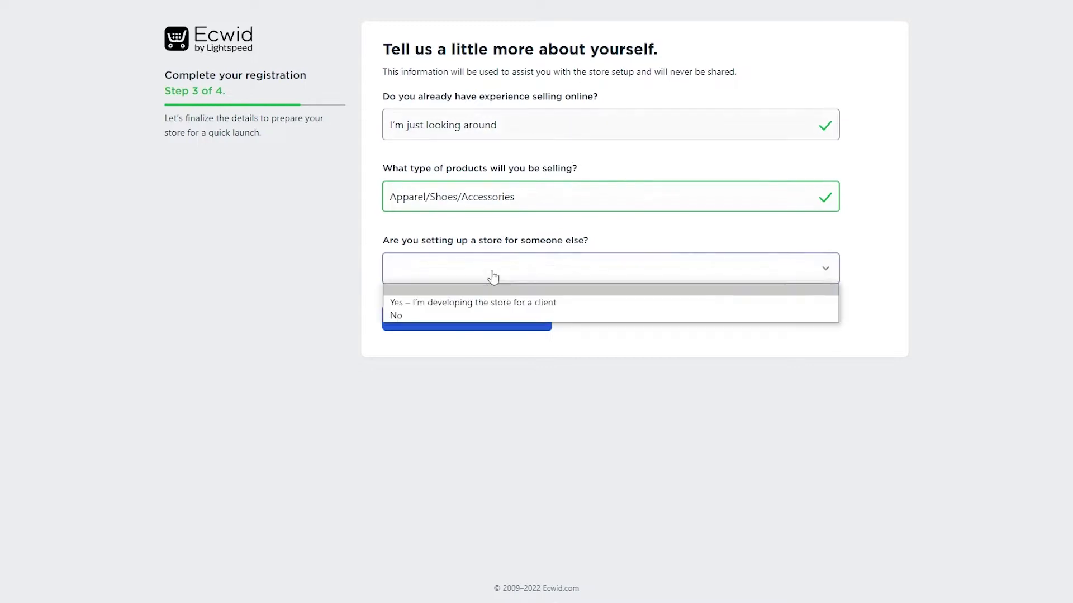
pyautogui.click(454, 318)
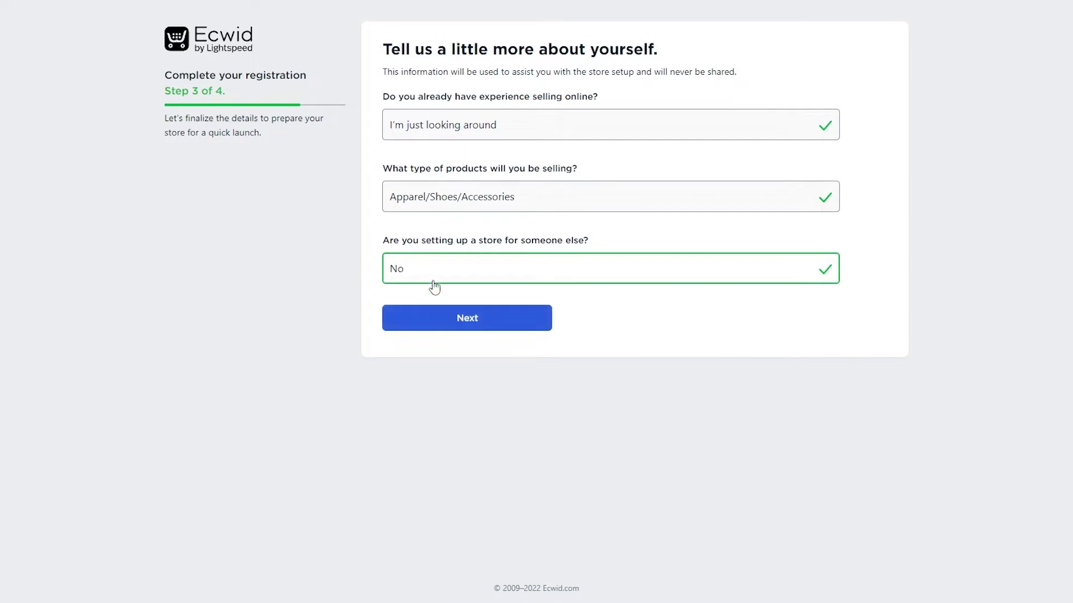
pyautogui.click(454, 321)
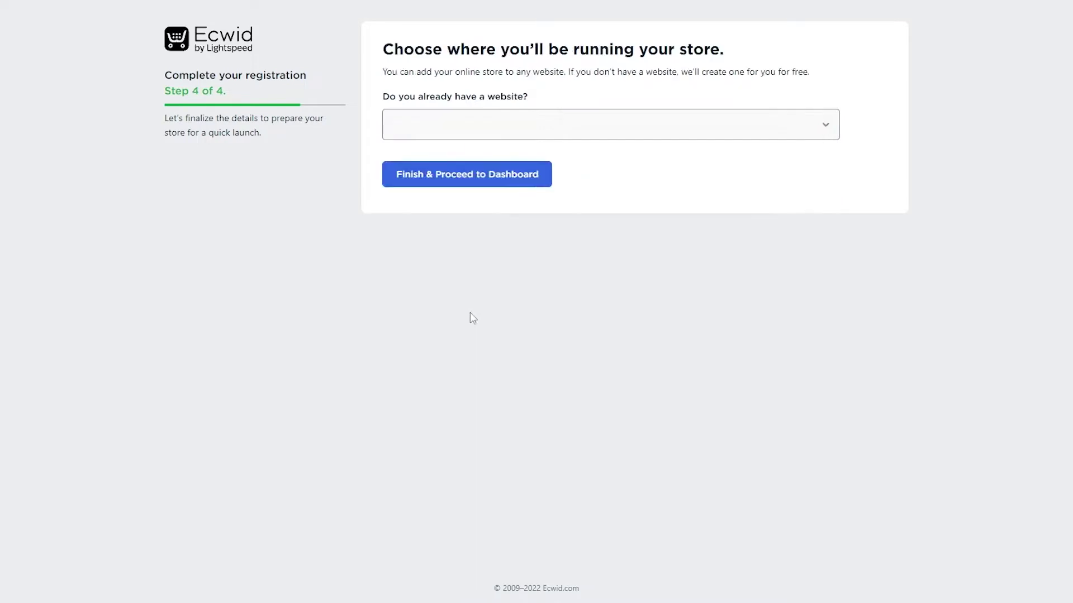
# State that there is no existing website, set the free site address to ecwid-test-store232312, and finish the registration
pyautogui.click(440, 130)
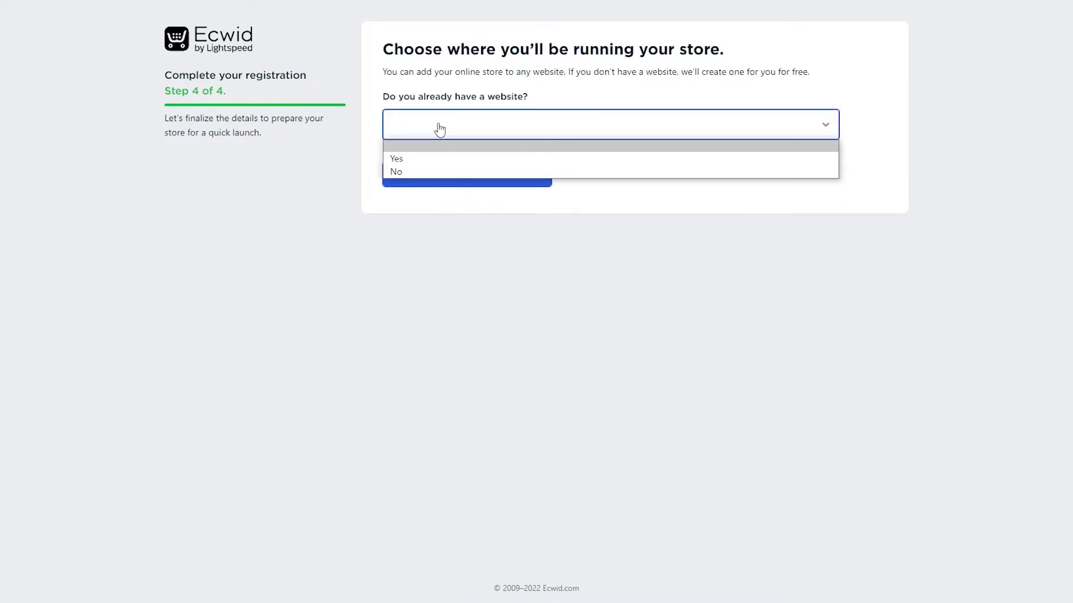
pyautogui.click(434, 173)
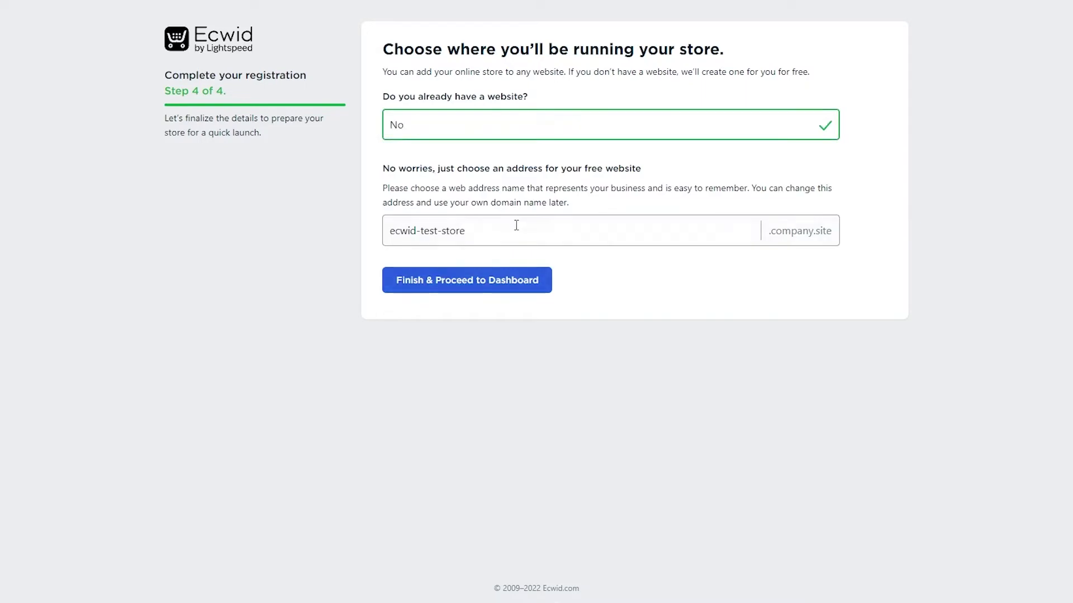
pyautogui.click(462, 284)
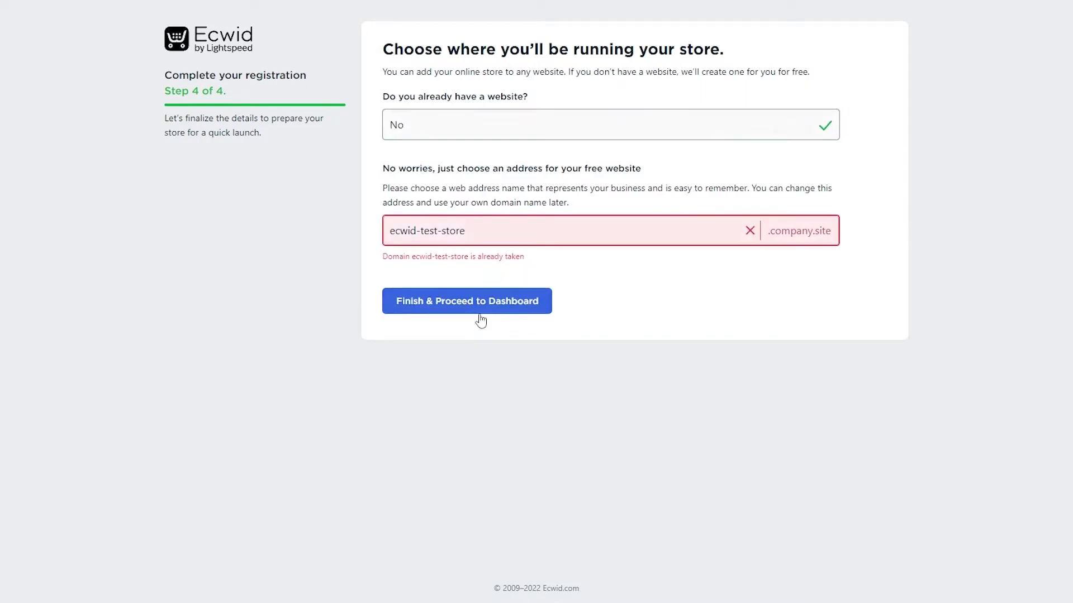
pyautogui.click(488, 235)
pyautogui.write('232312')
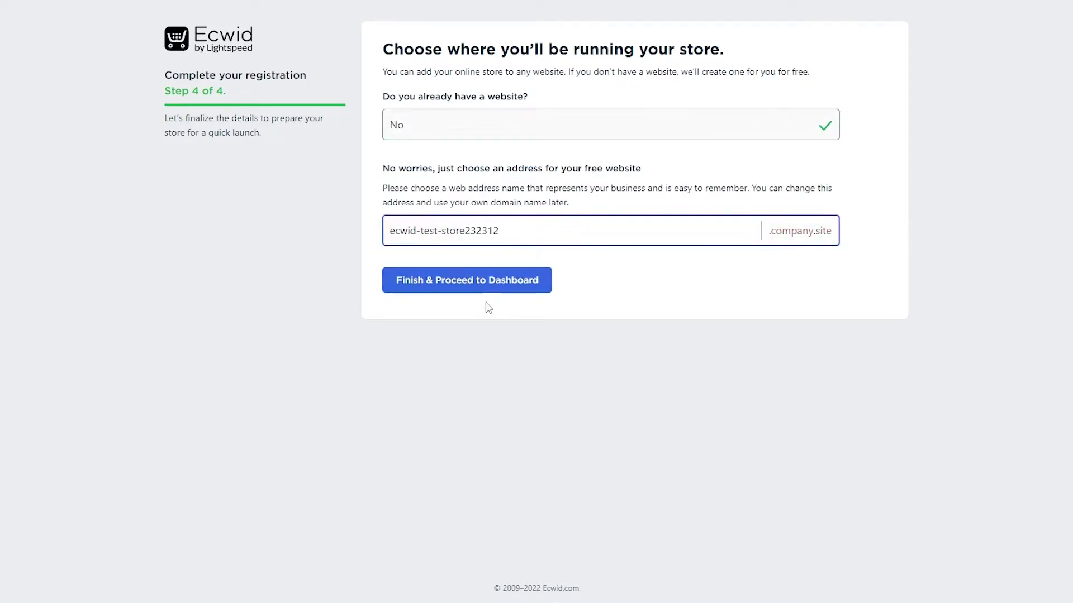
pyautogui.click(483, 289)
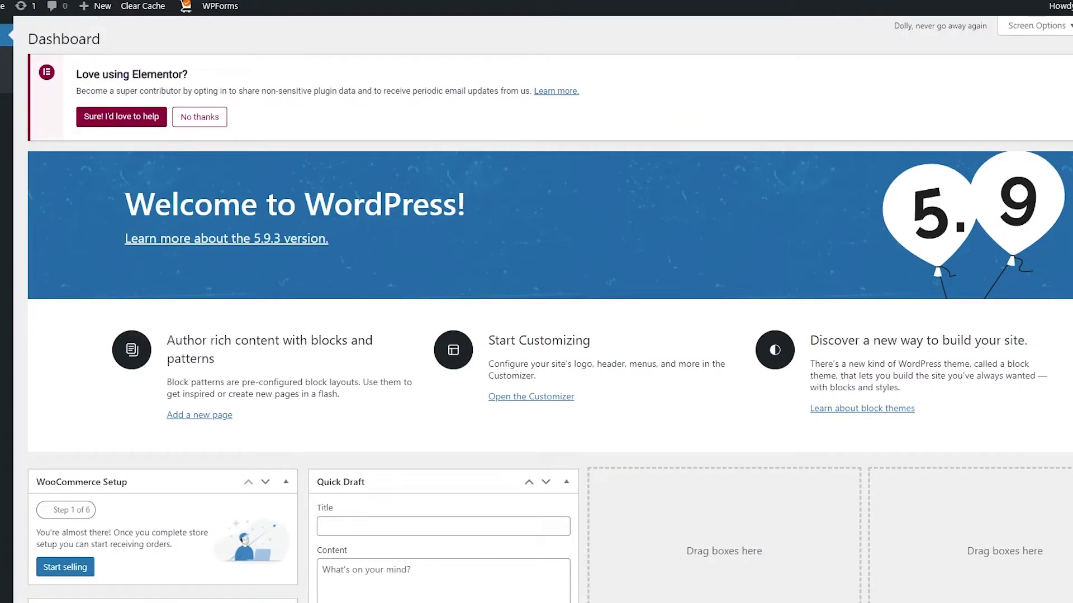
# In the WordPress admin, search for "ecwid" among new plugins, and install and activate Ecwid Ecommerce Shopping Cart
pyautogui.moveTo(6, 426)
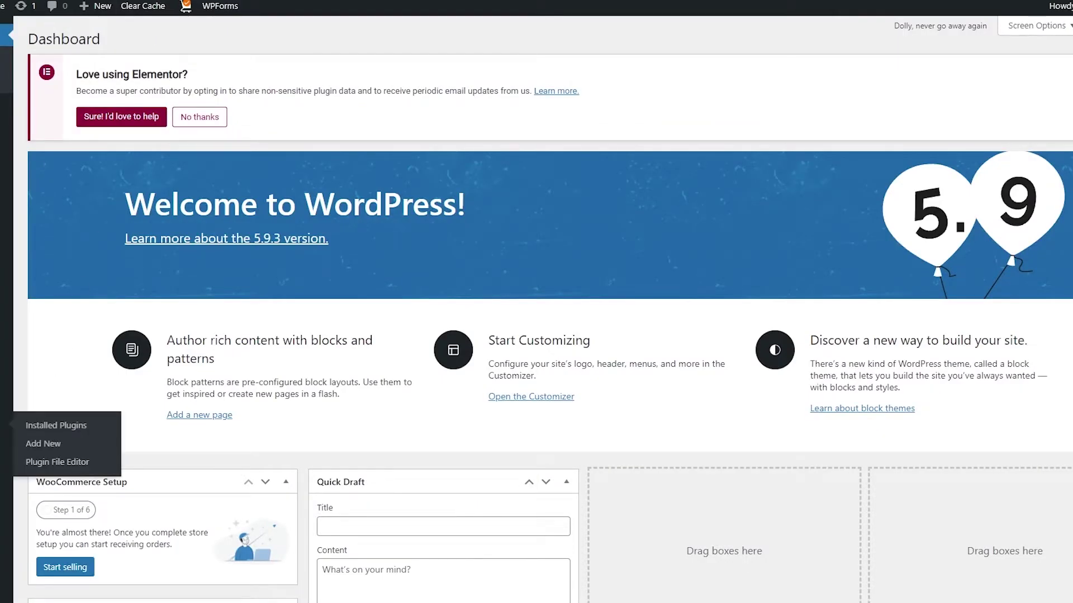
pyautogui.click(56, 425)
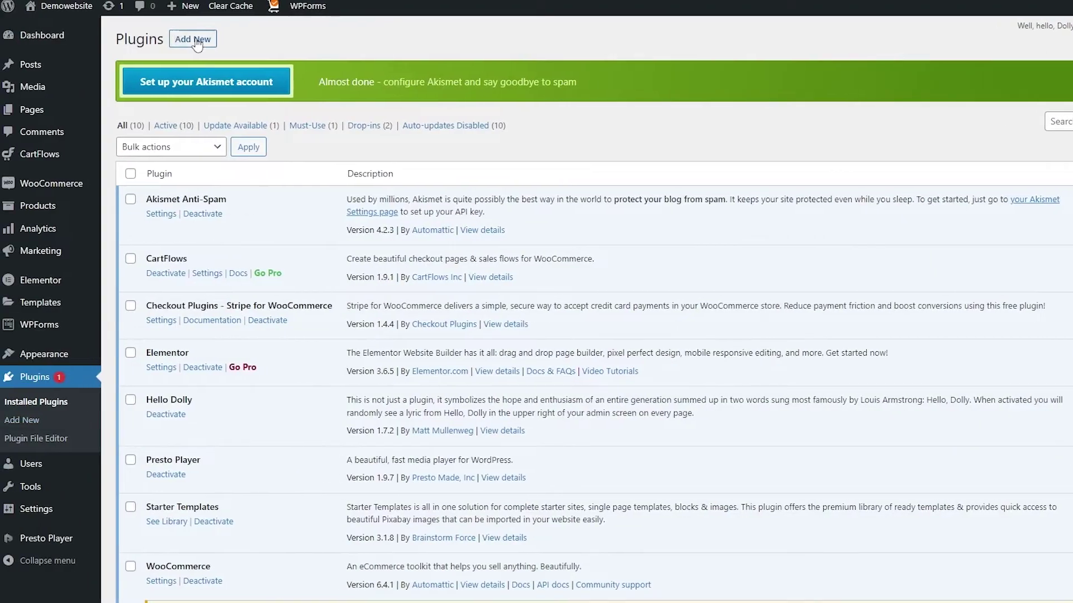
pyautogui.click(185, 44)
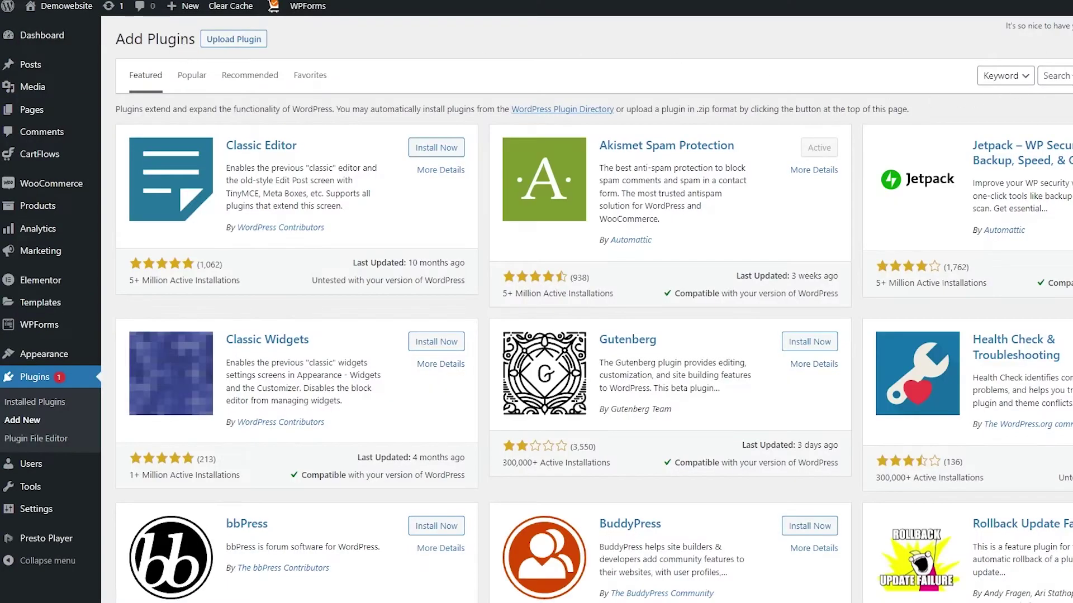
pyautogui.click(1061, 73)
pyautogui.write('ecwid')
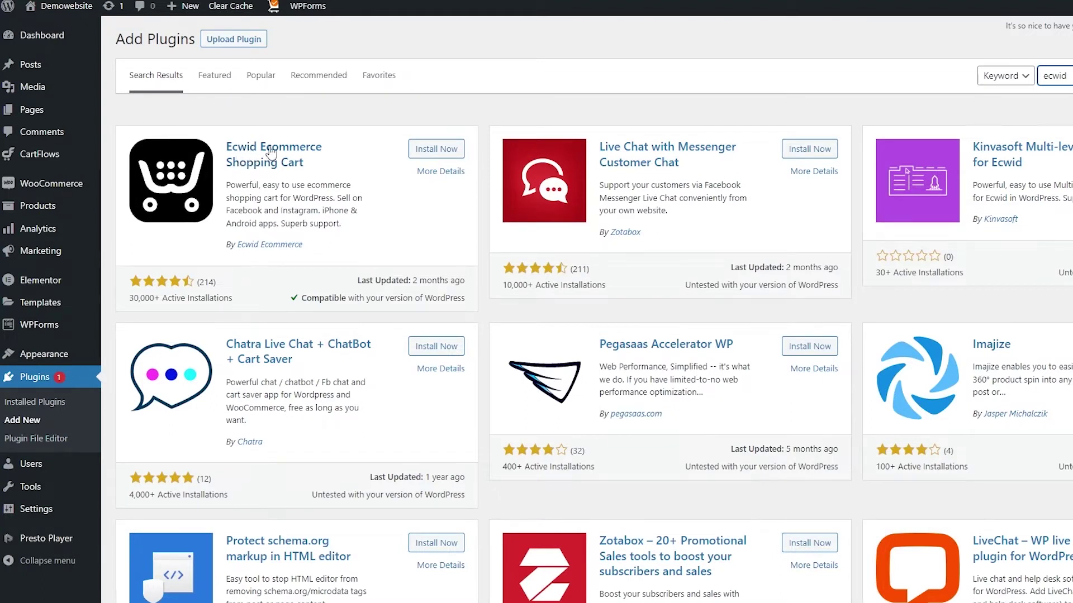
pyautogui.click(451, 152)
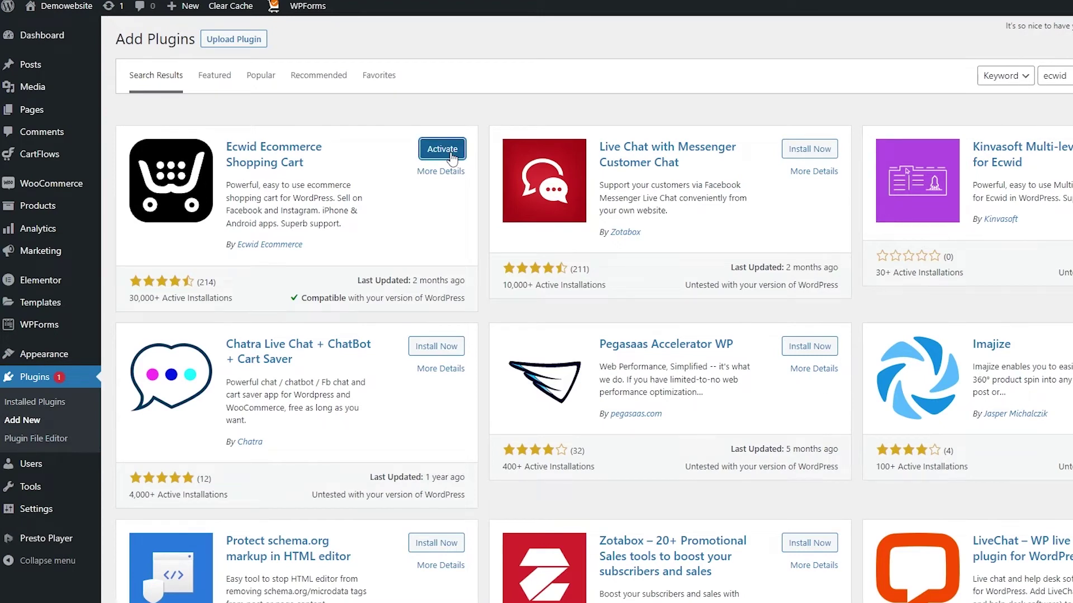
pyautogui.click(451, 154)
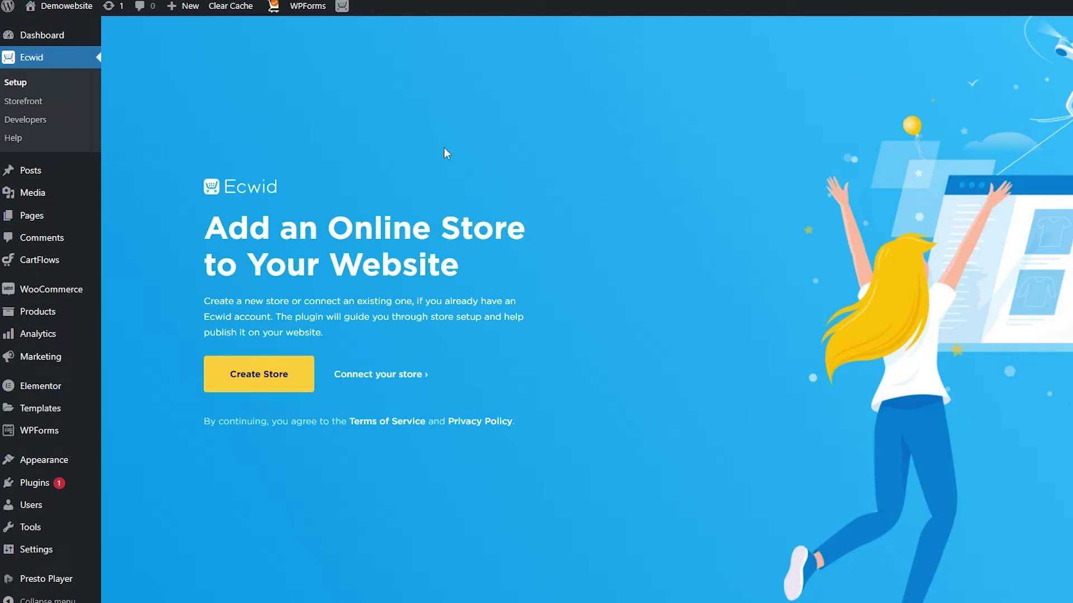
# Connect the existing Ecwid store to the WordPress site and accept the permissions requested by the Ecwid plugin
pyautogui.scroll(-1, 228, 235)
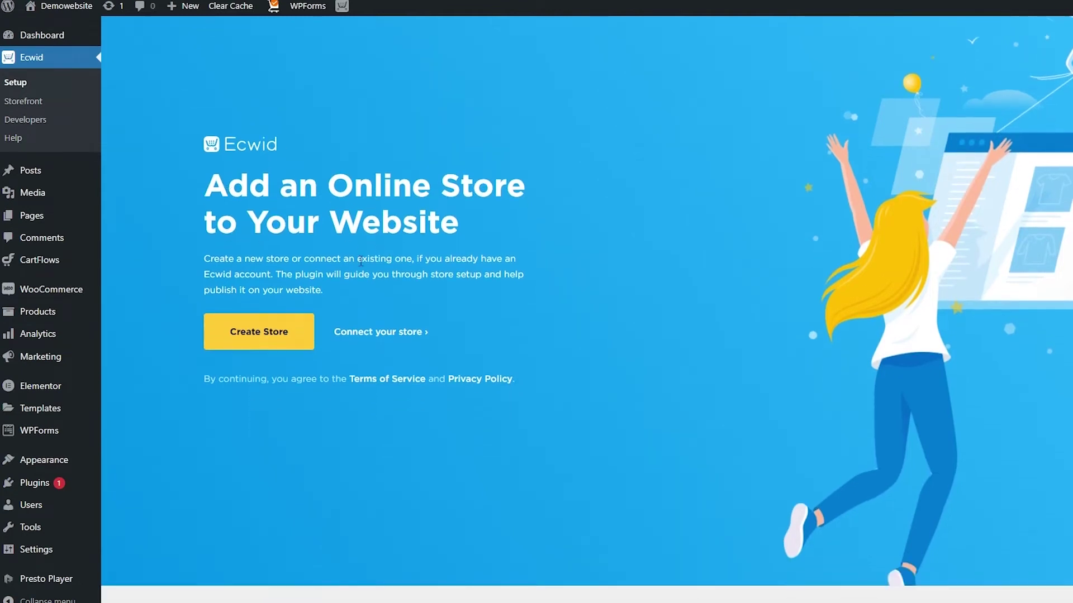
pyautogui.scroll(1, 321, 228)
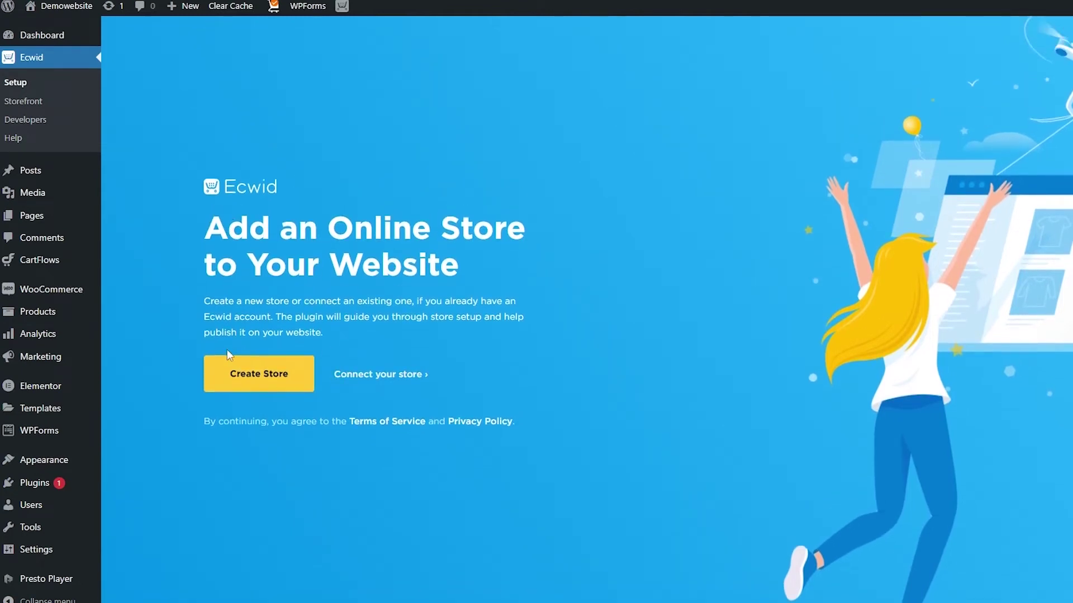
pyautogui.moveTo(224, 232); pyautogui.dragTo(488, 263)
pyautogui.click(490, 262)
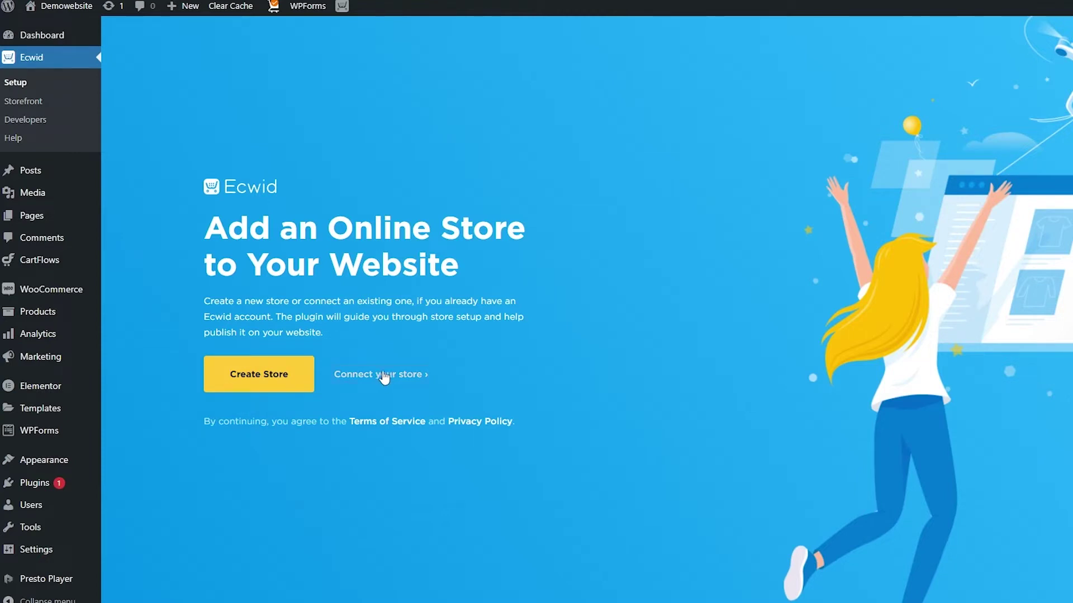
pyautogui.click(377, 380)
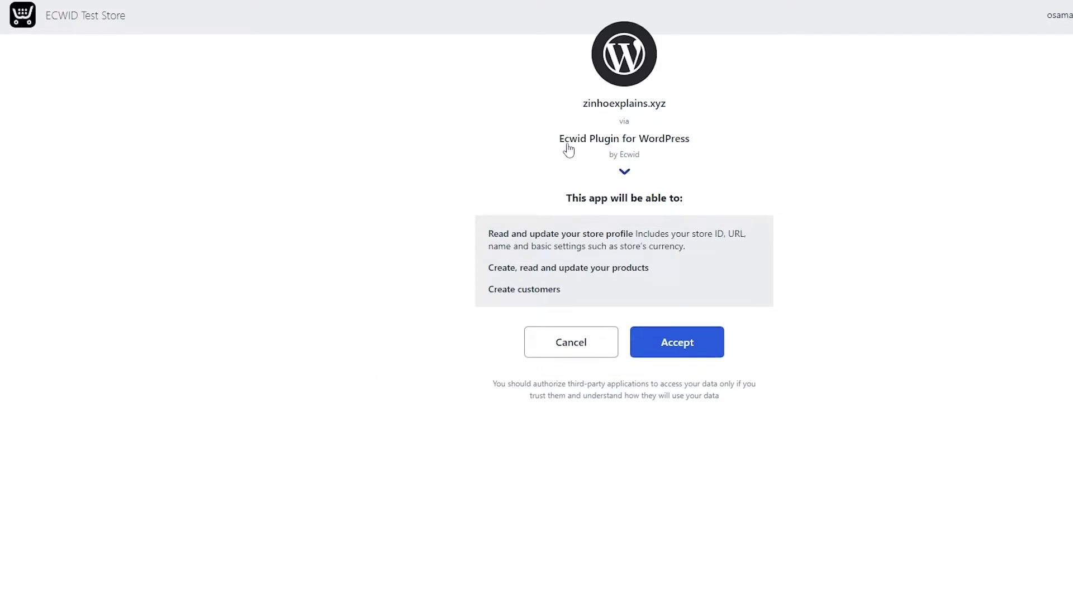
pyautogui.click(665, 345)
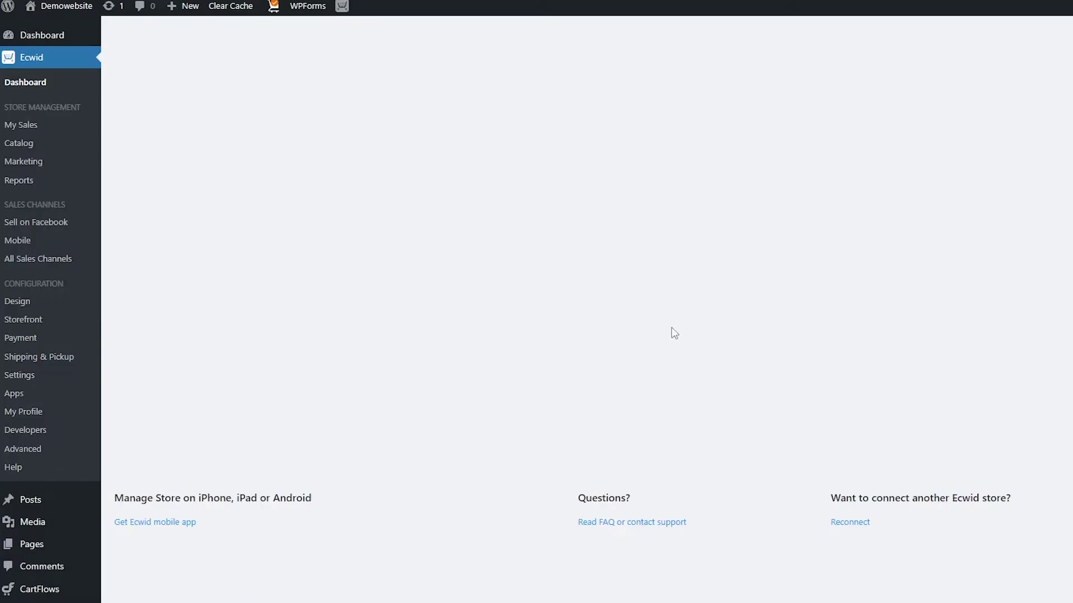
# Look over the connected store's Ecwid dashboard, including its to-do list, sales channels and configuration options
pyautogui.scroll(-6, 674, 334)
pyautogui.scroll(5, 673, 334)
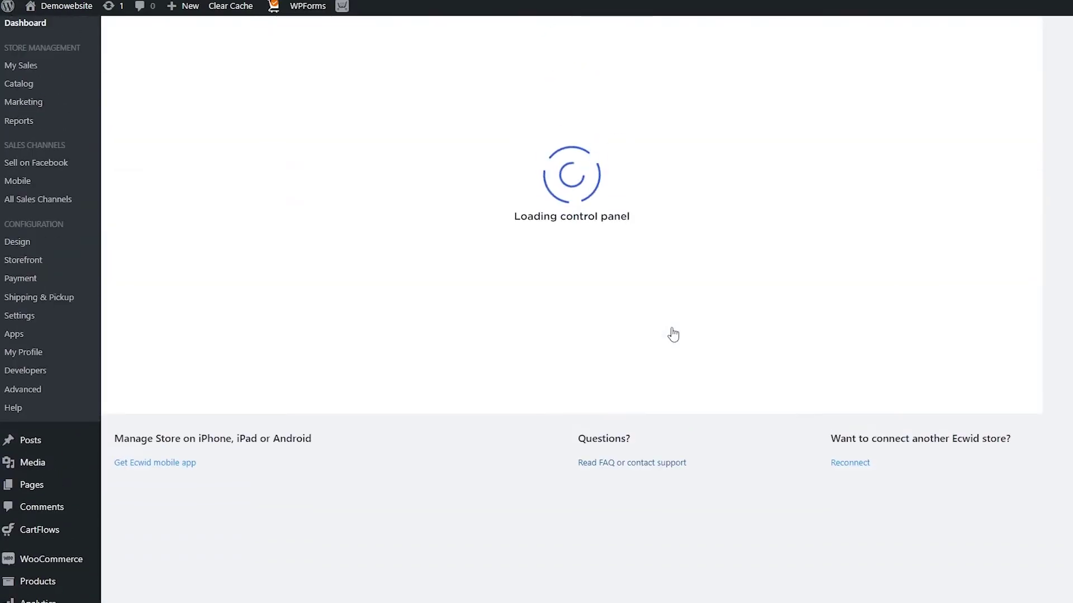
pyautogui.scroll(1, 673, 334)
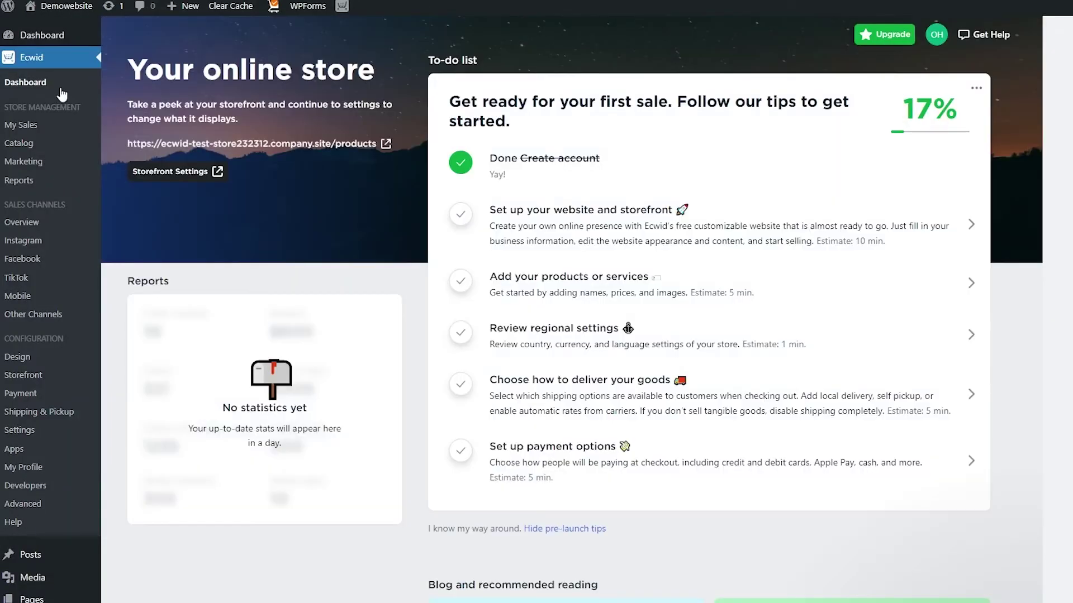
pyautogui.moveTo(35, 166)
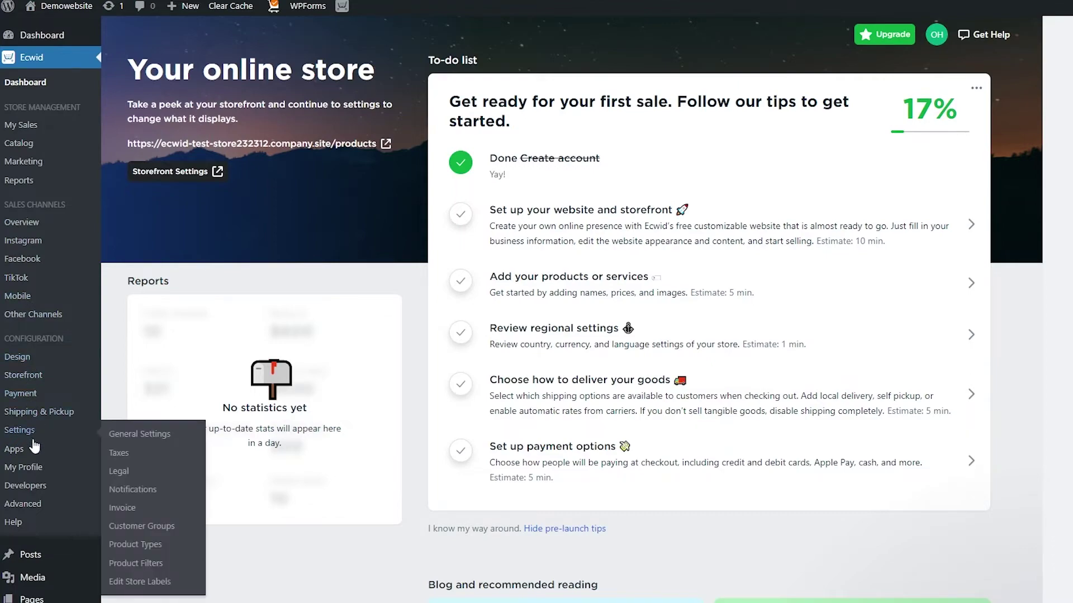
pyautogui.scroll(-7, 534, 357)
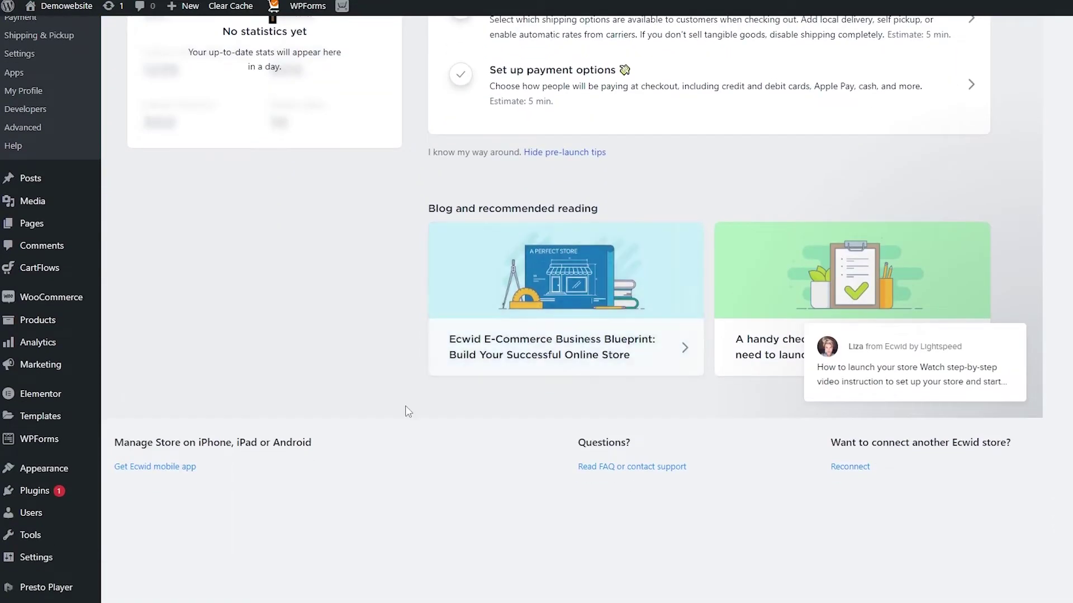
pyautogui.scroll(7, 405, 406)
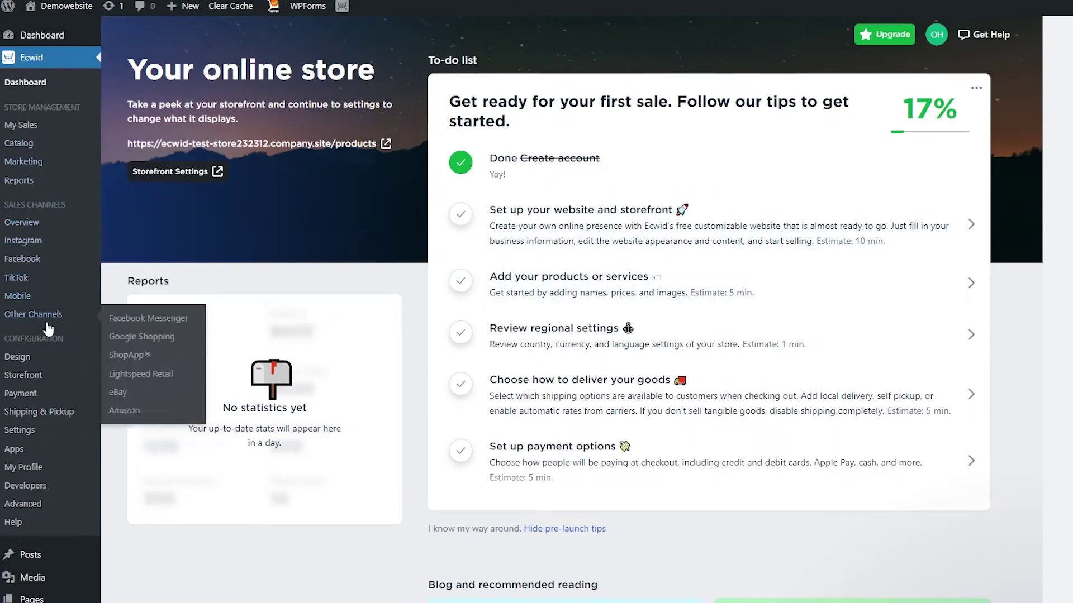
# Open the storefront settings, view the published store page on the WordPress site, and look through its sample products
pyautogui.click(40, 380)
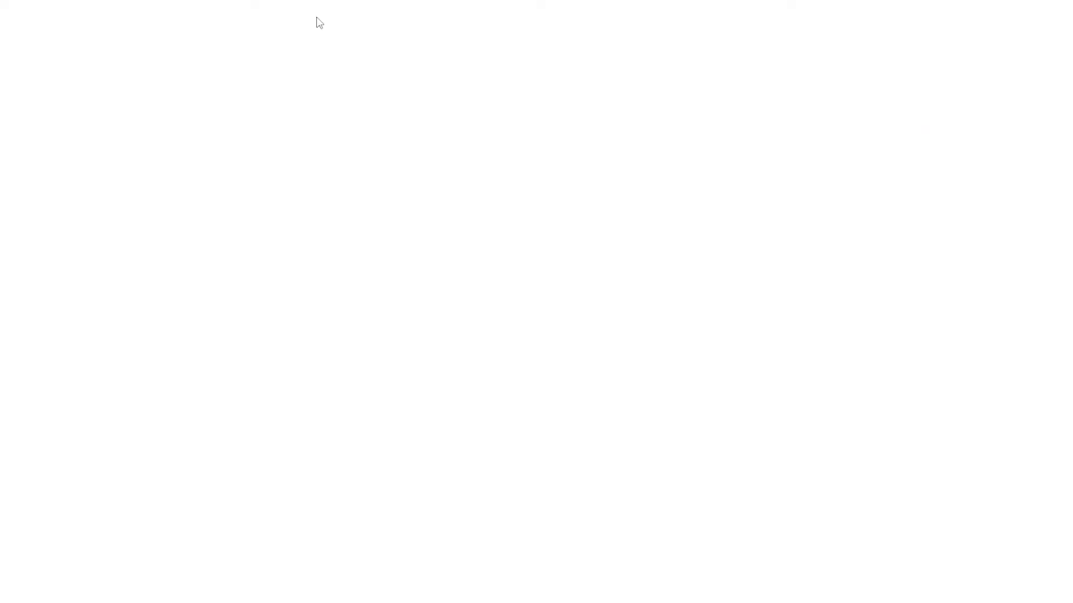
pyautogui.scroll(-4, 313, 223)
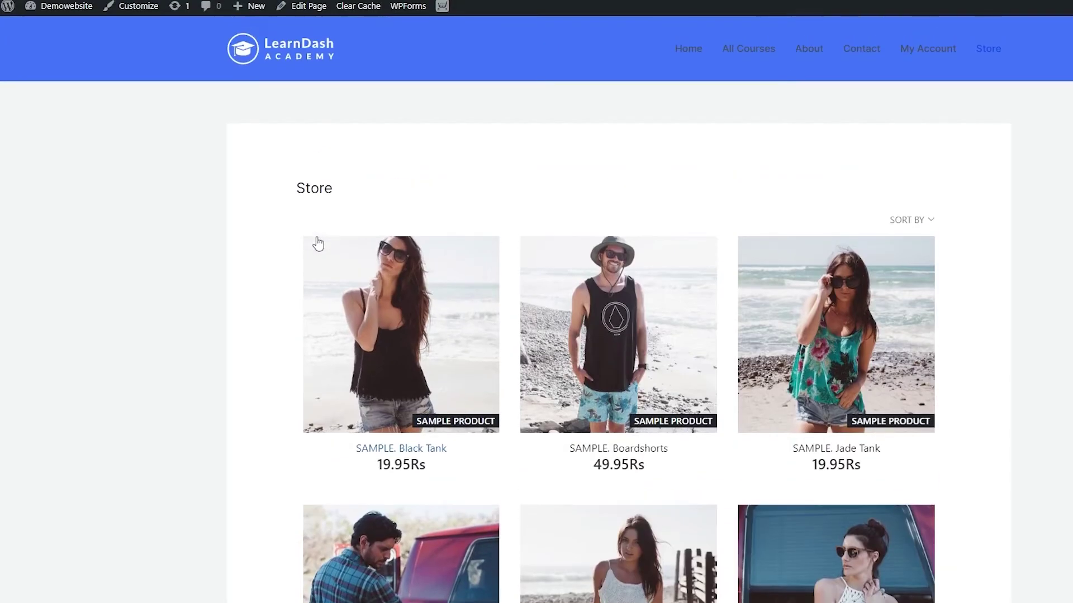
pyautogui.scroll(-7, 313, 234)
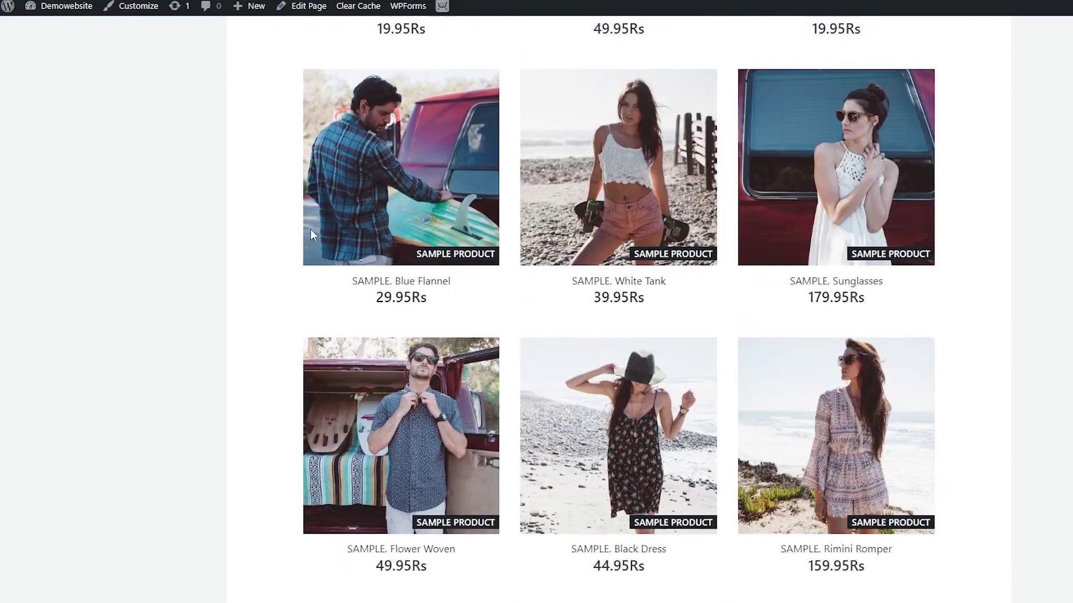
pyautogui.scroll(-8, 311, 235)
pyautogui.scroll(15, 310, 235)
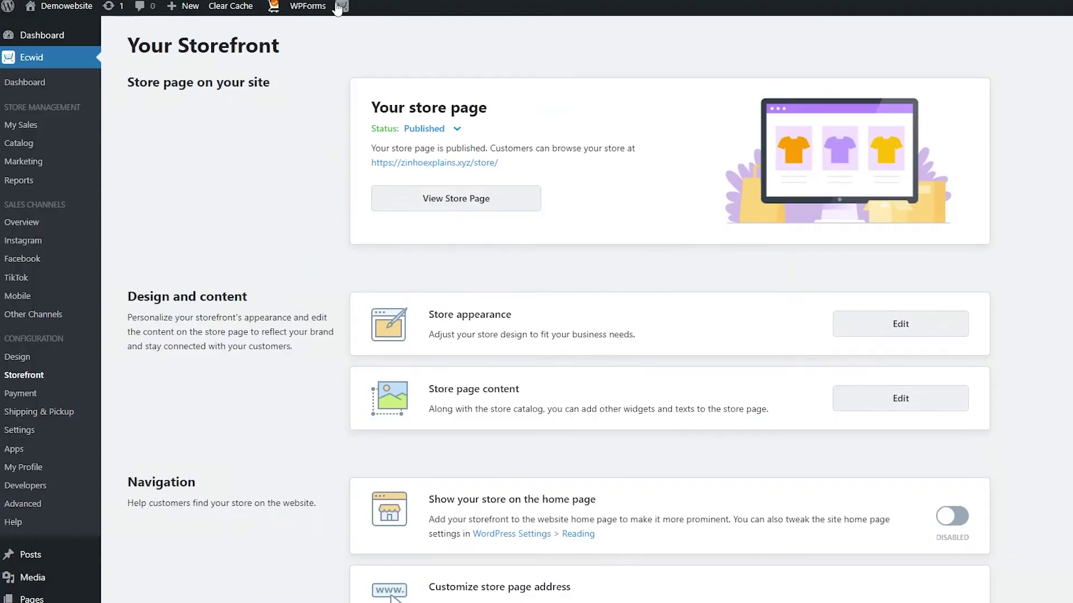
# Open the store appearance editor and review its image size, aspect ratio, product card, page layout and gallery thumbnail options
pyautogui.scroll(-1, 316, 143)
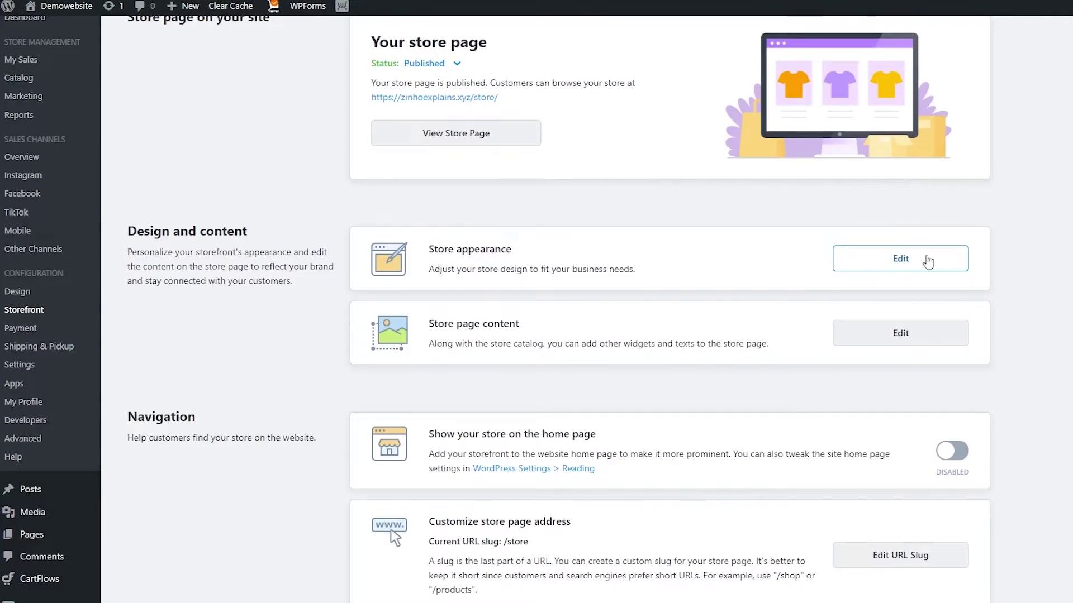
pyautogui.click(928, 260)
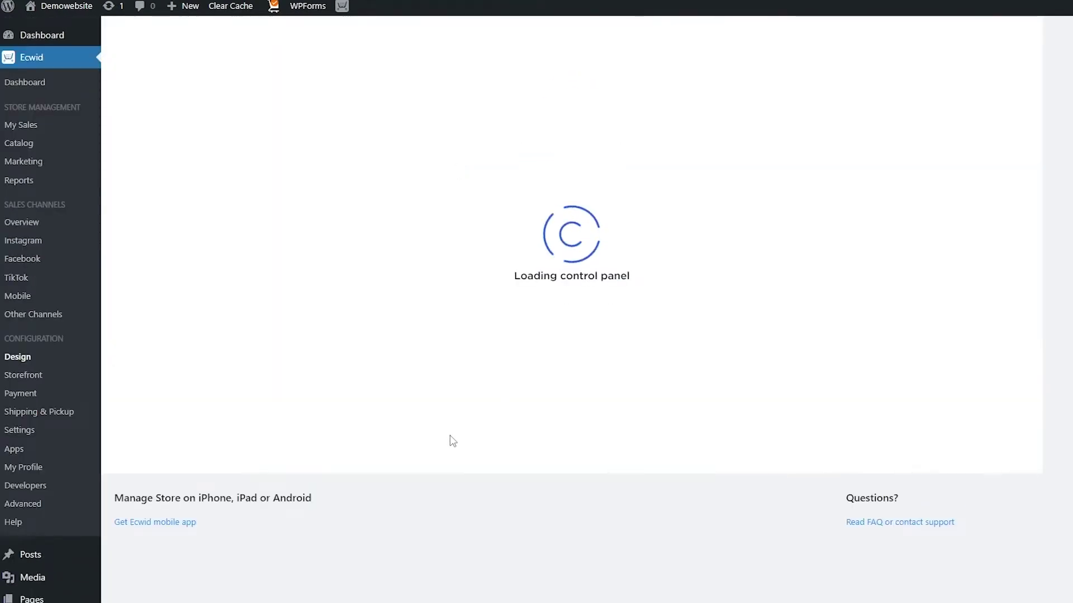
pyautogui.scroll(-1, 518, 259)
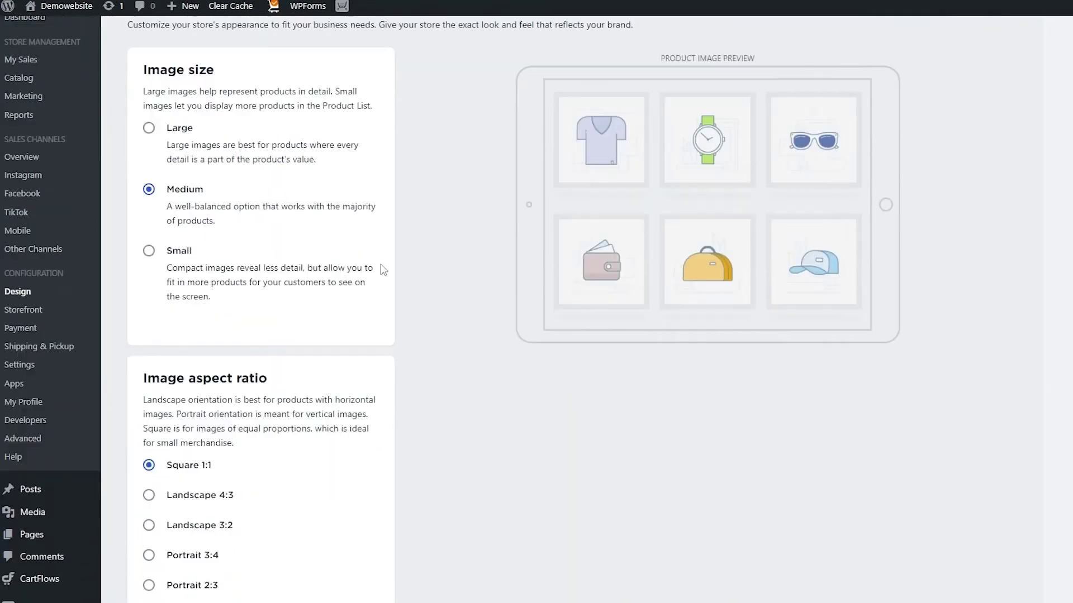
pyautogui.scroll(-1, 439, 303)
pyautogui.scroll(2, 443, 305)
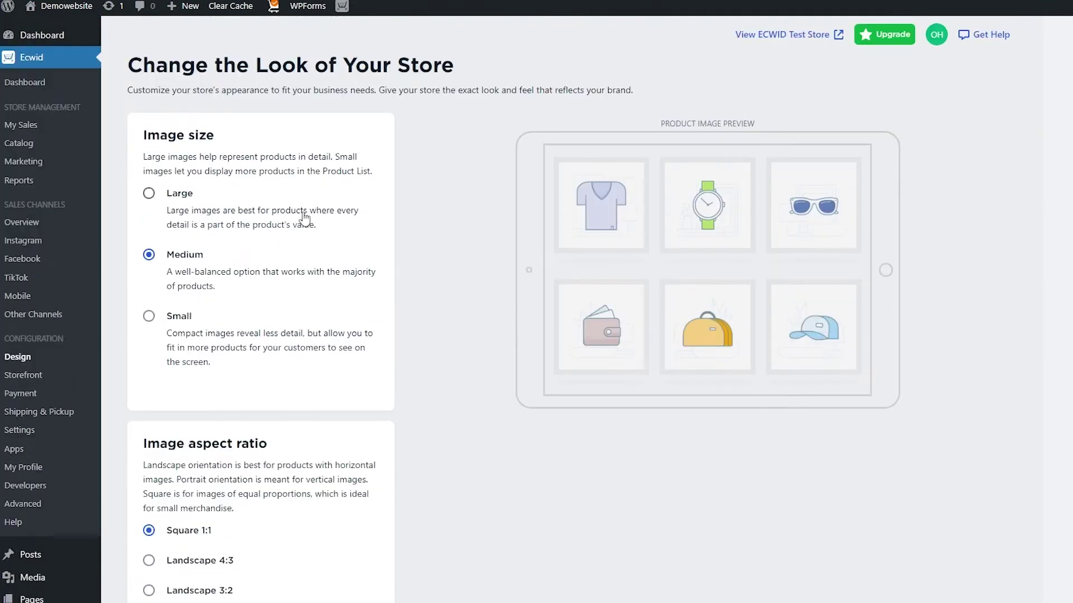
pyautogui.scroll(-5, 173, 263)
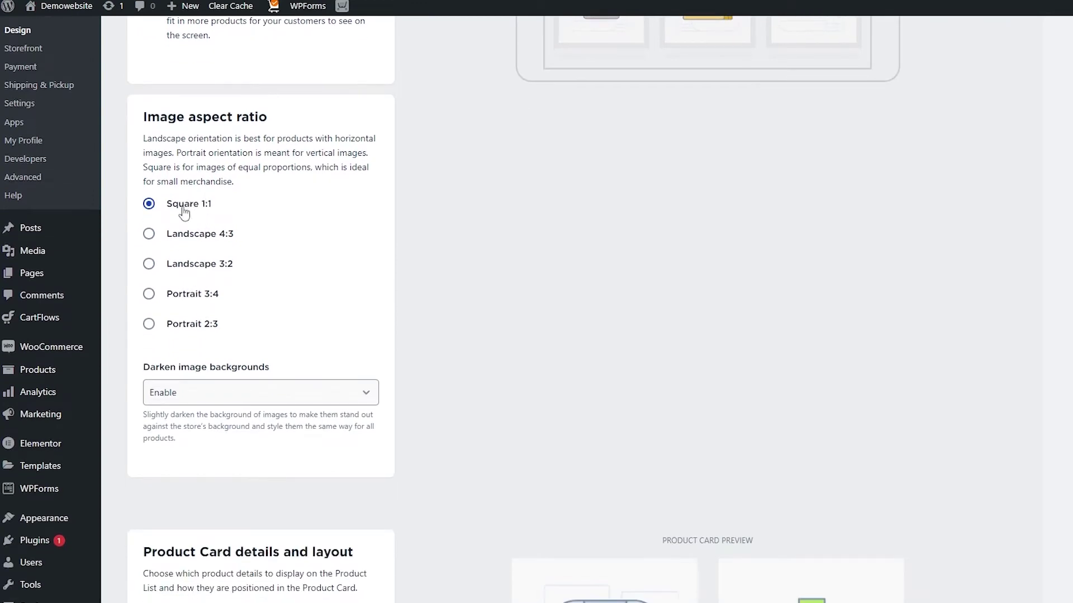
pyautogui.scroll(-7, 196, 210)
pyautogui.scroll(-15, 208, 240)
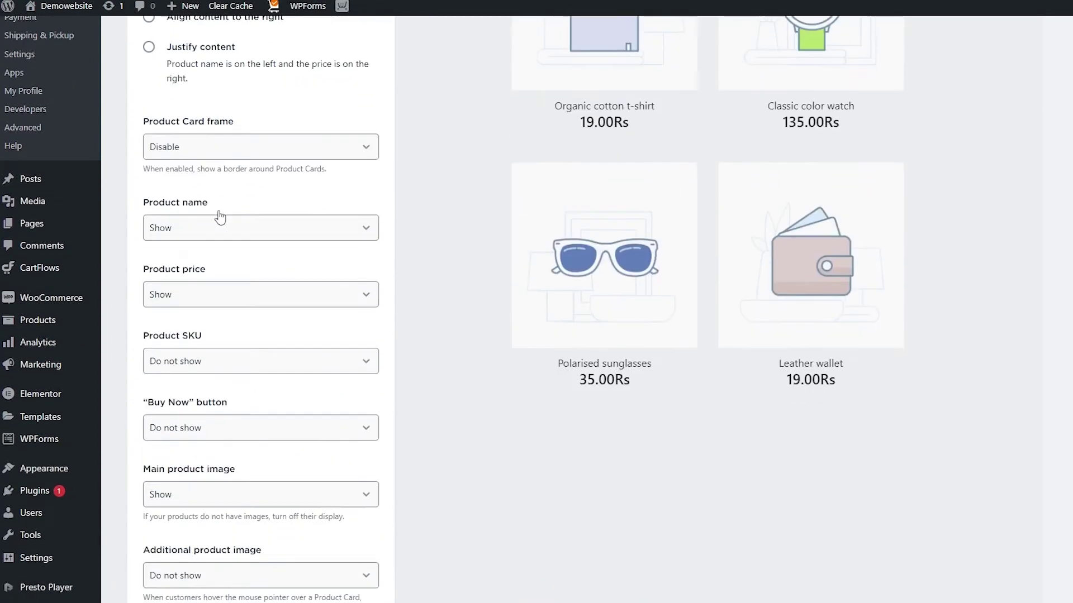
pyautogui.scroll(-19, 324, 304)
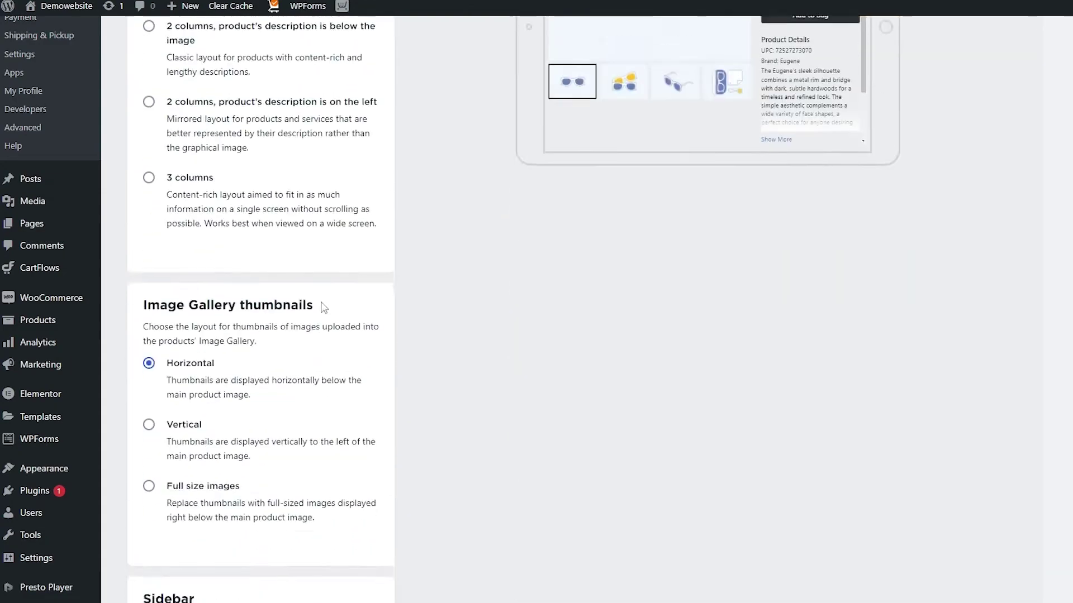
pyautogui.scroll(20, 422, 411)
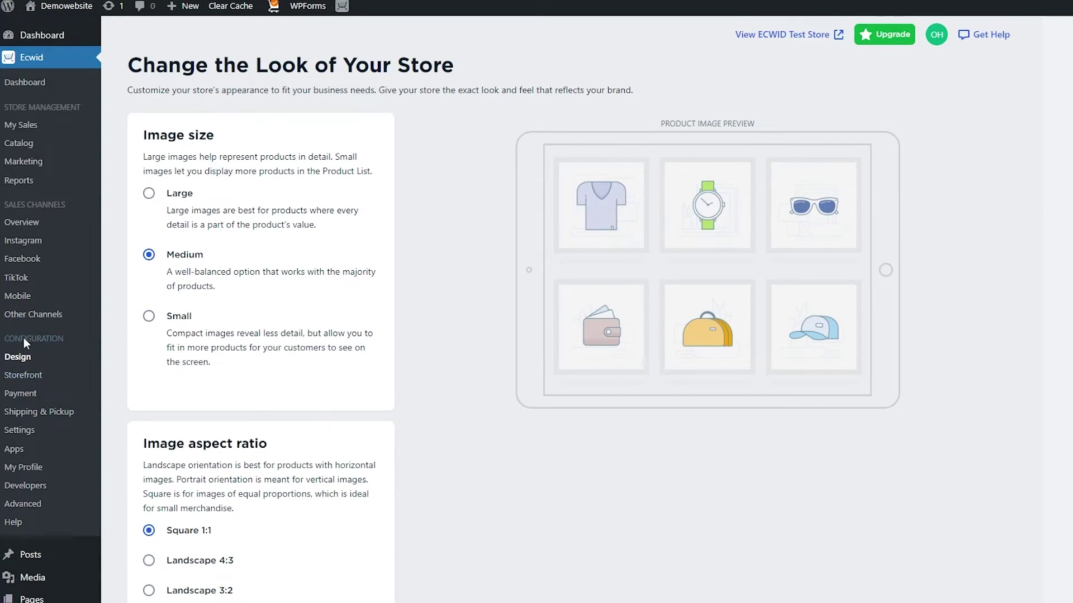
# Return to the storefront settings and view the published store page again
pyautogui.scroll(-1, 24, 342)
pyautogui.click(32, 49)
pyautogui.moveTo(18, 135)
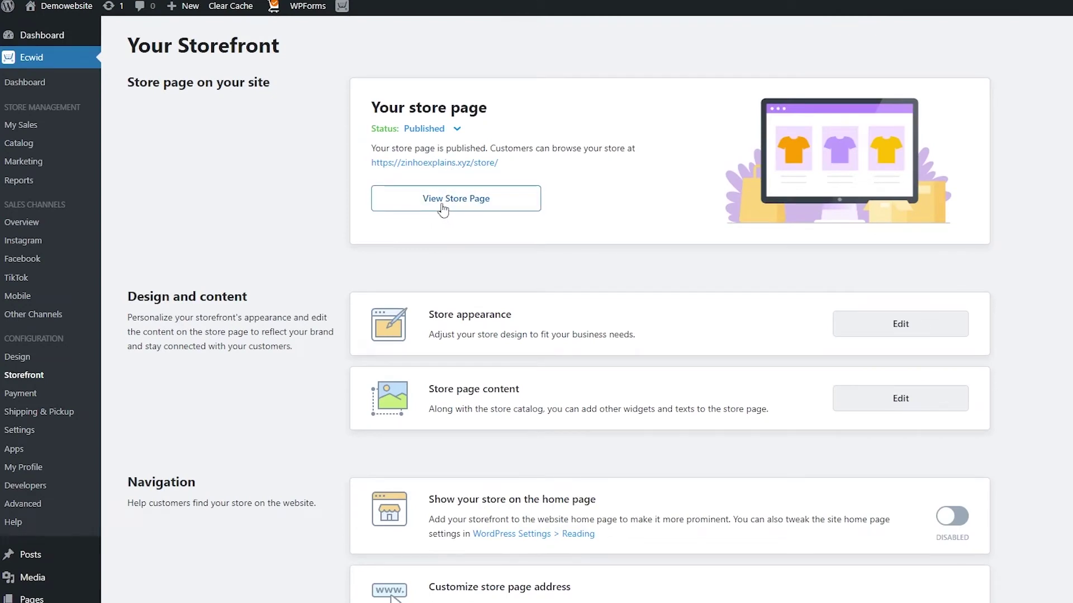
pyautogui.click(443, 207)
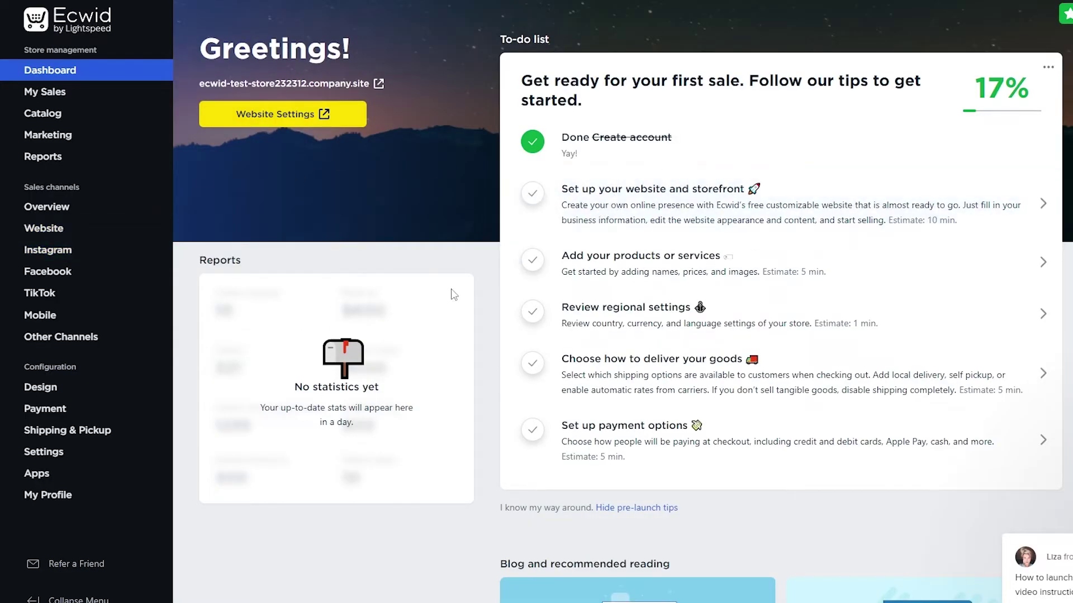
# In the Ecwid control panel, start the website and storefront setup task and look over the starter site's cover, About Us and Featured Products sections
pyautogui.click(609, 214)
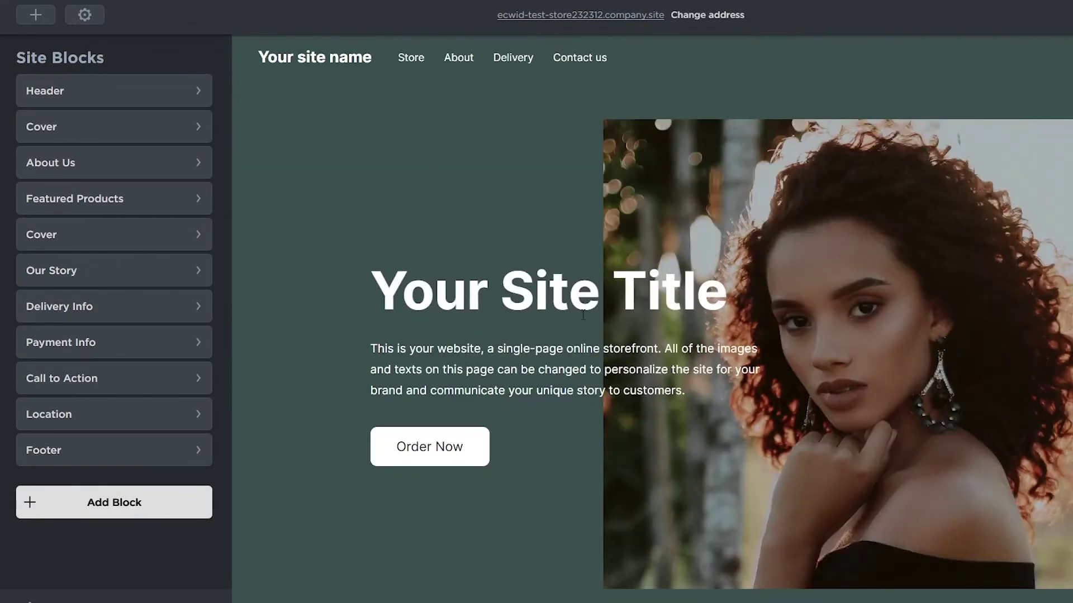
pyautogui.scroll(-4, 582, 314)
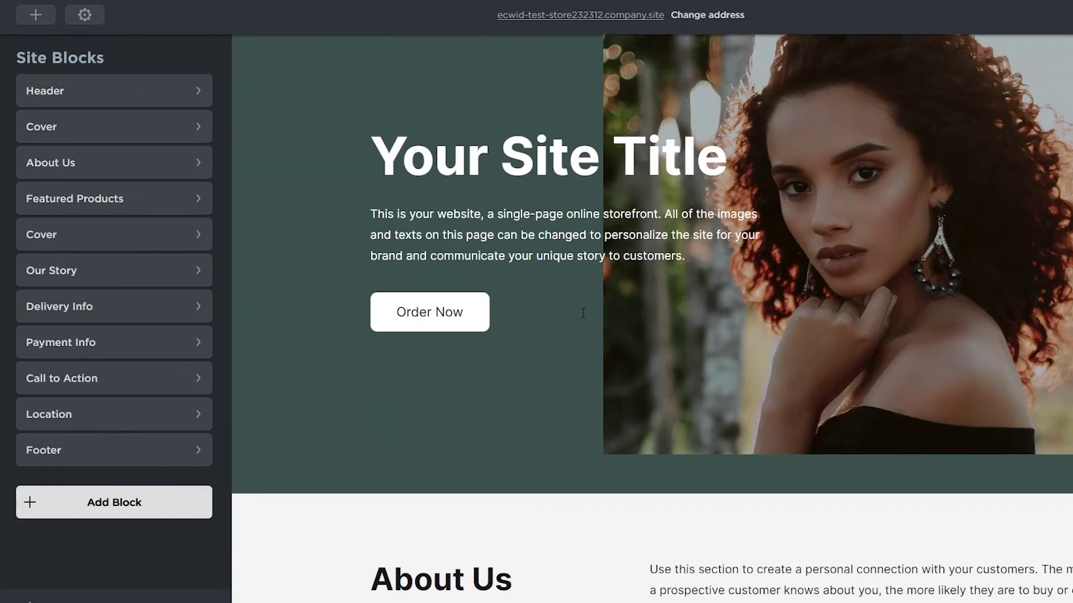
pyautogui.scroll(-8, 582, 316)
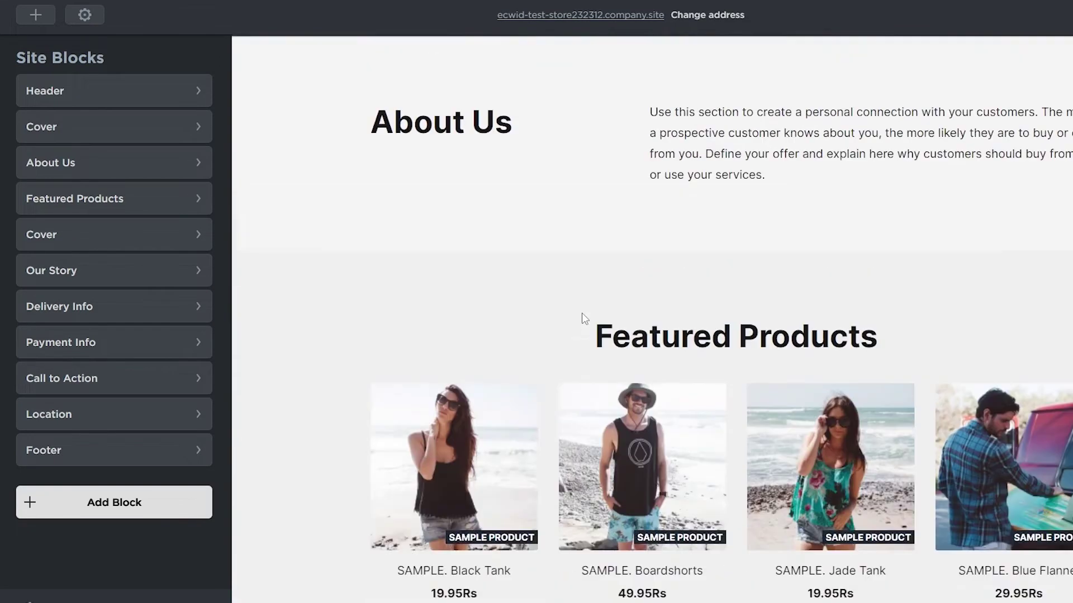
pyautogui.scroll(12, 582, 316)
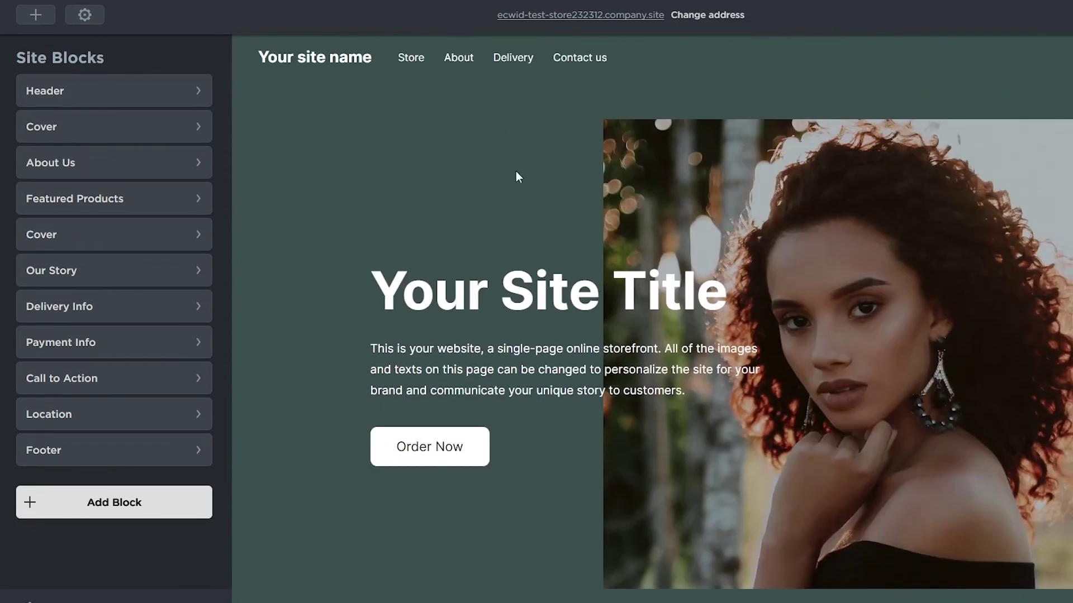
pyautogui.scroll(-18, 525, 239)
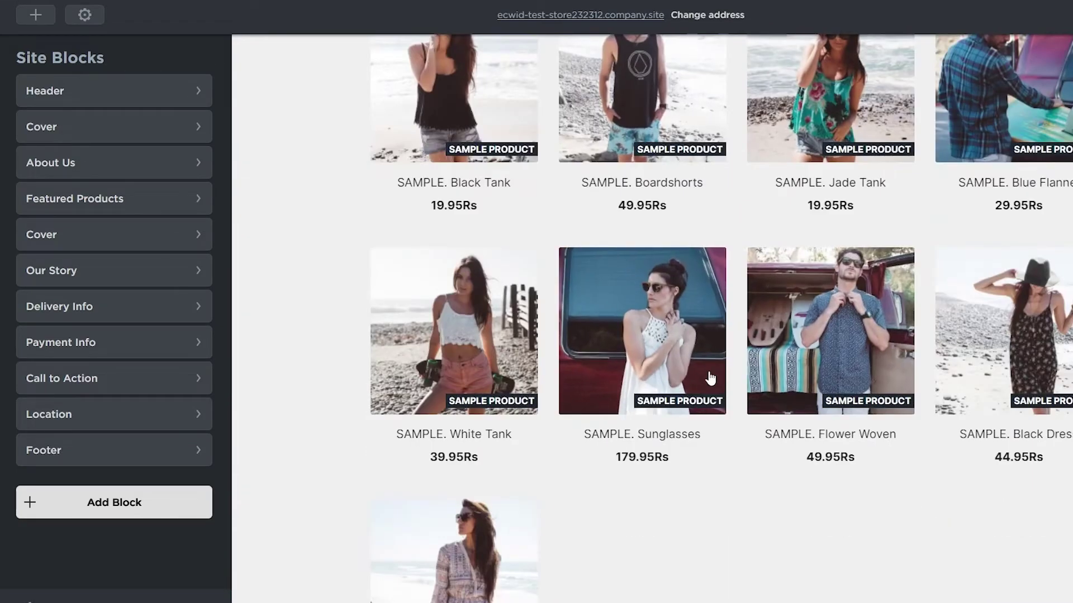
pyautogui.scroll(-5, 708, 376)
pyautogui.scroll(5, 699, 376)
pyautogui.scroll(6, 283, 438)
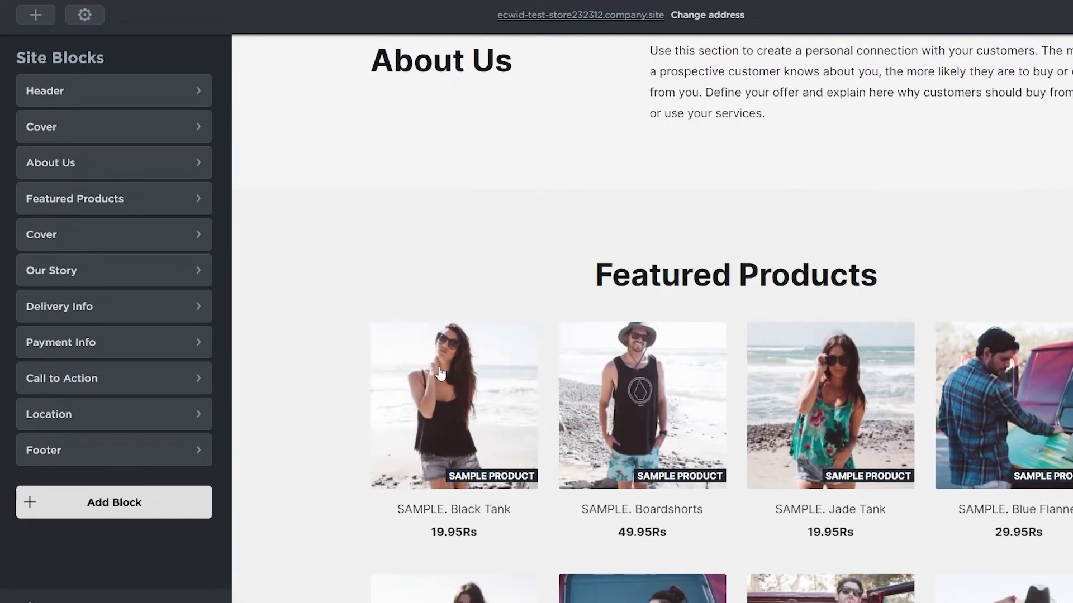
pyautogui.scroll(12, 281, 431)
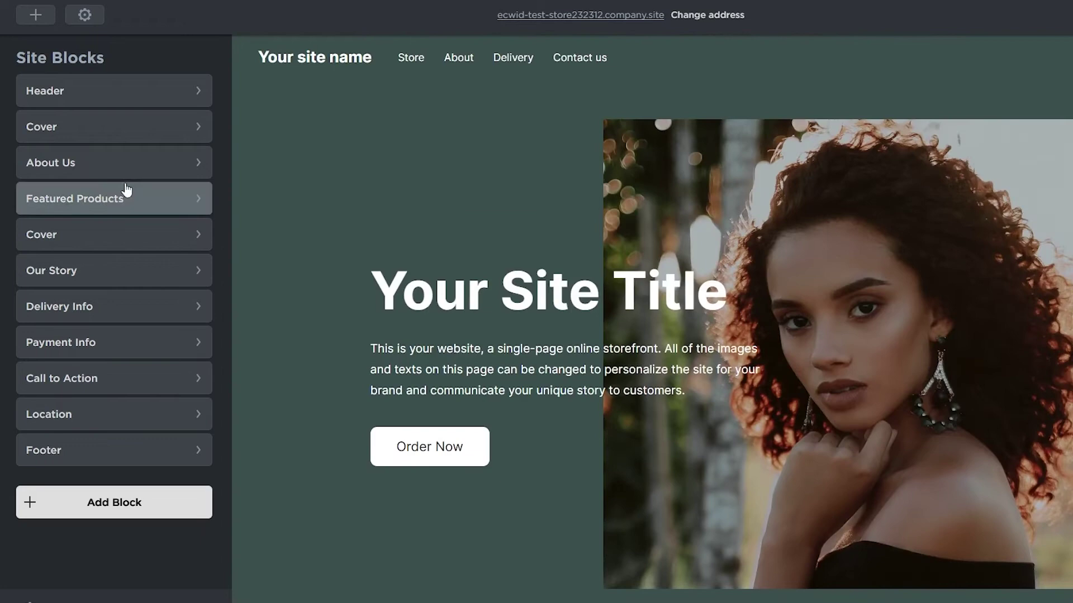
# Try several layouts for the Header block and keep the one with social icons and a centred site name above the navigation menu
pyautogui.click(106, 99)
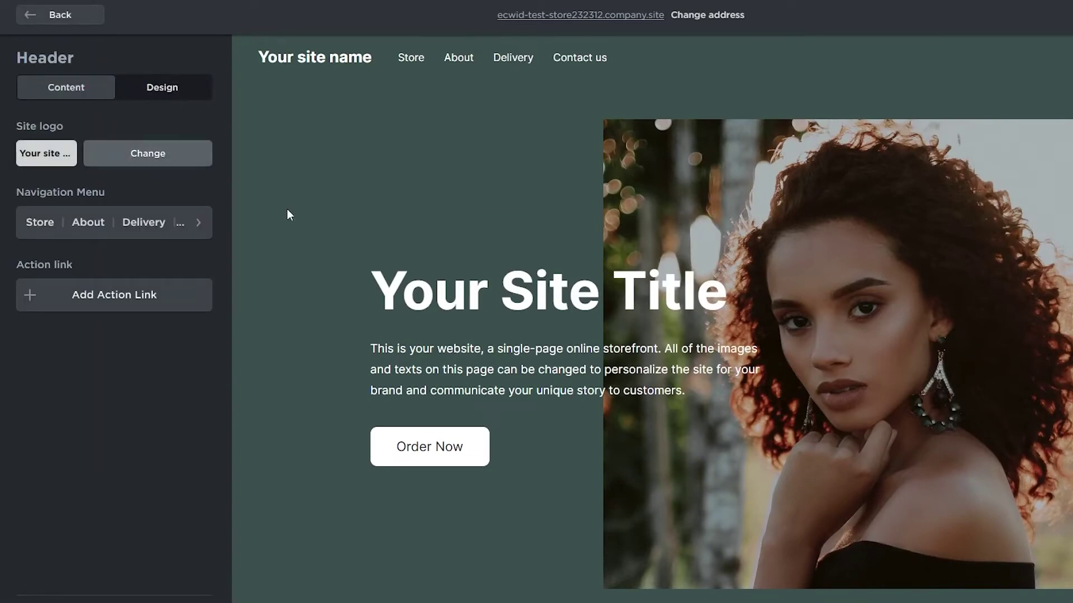
pyautogui.click(170, 95)
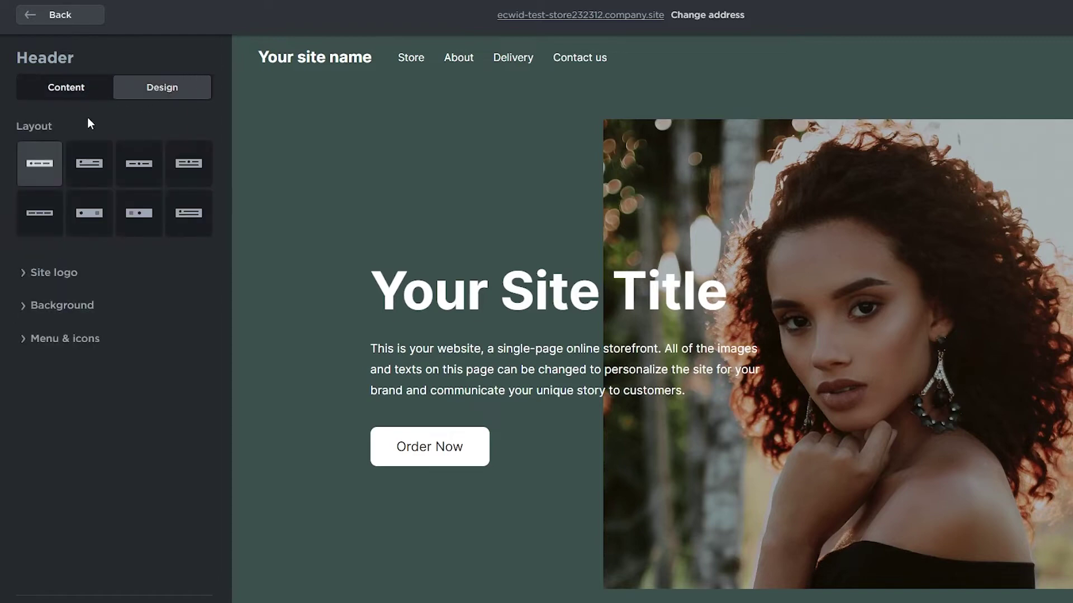
pyautogui.click(89, 180)
pyautogui.click(154, 168)
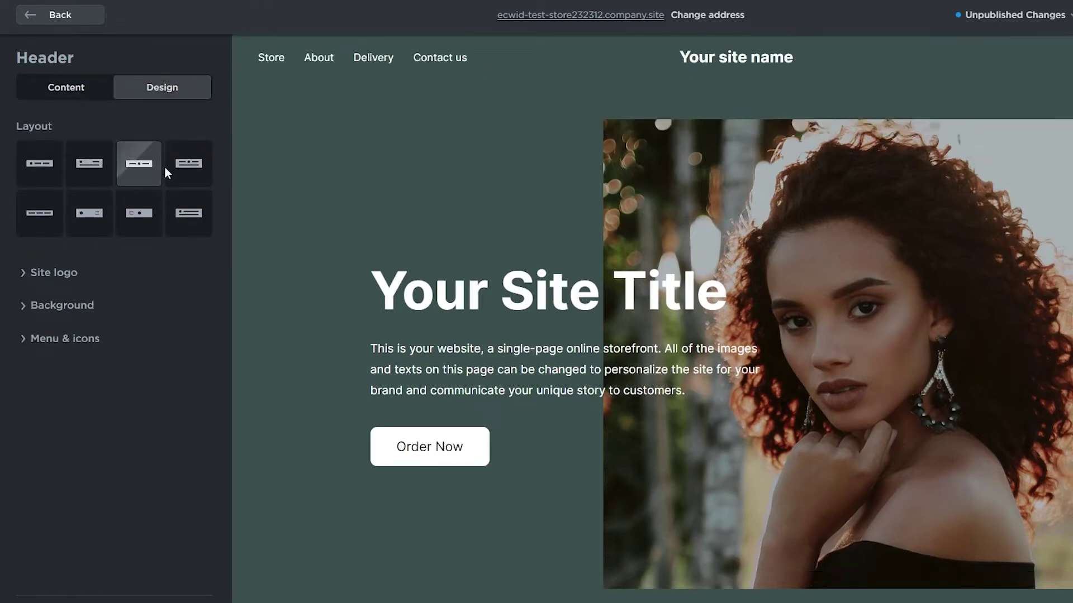
pyautogui.click(185, 215)
pyautogui.click(89, 213)
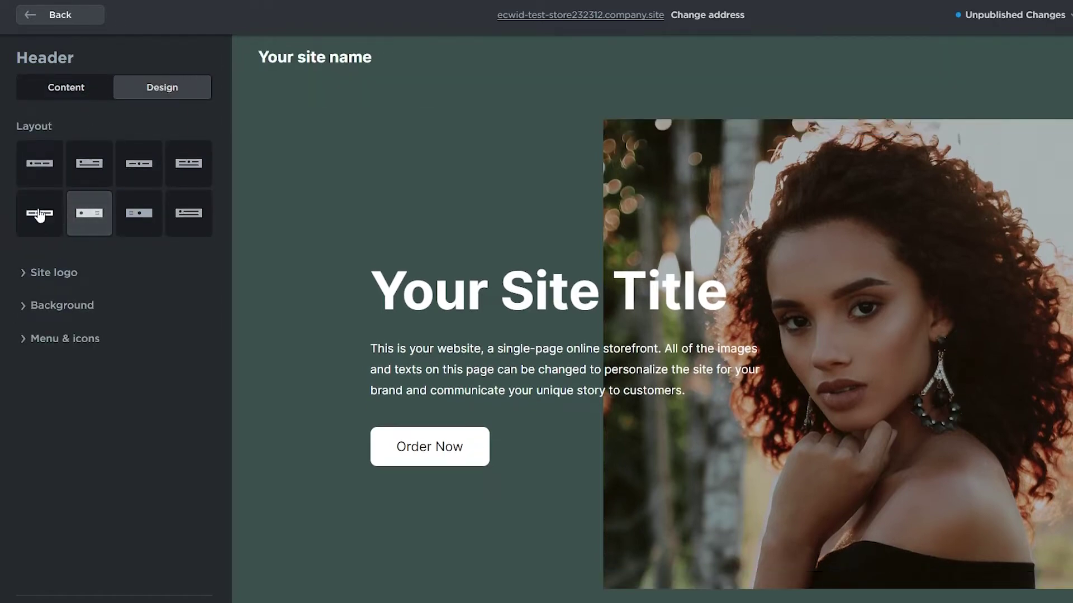
pyautogui.click(39, 213)
pyautogui.click(39, 163)
pyautogui.click(188, 163)
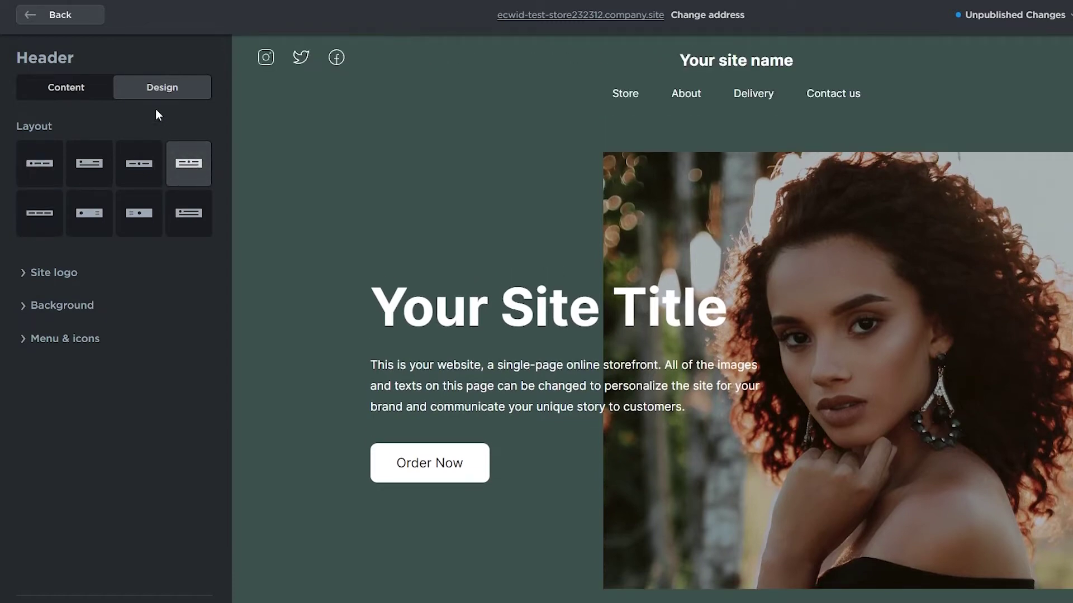
# Examine the Header block's site logo, background, and menu and icons design settings, and return to the site blocks list
pyautogui.click(67, 280)
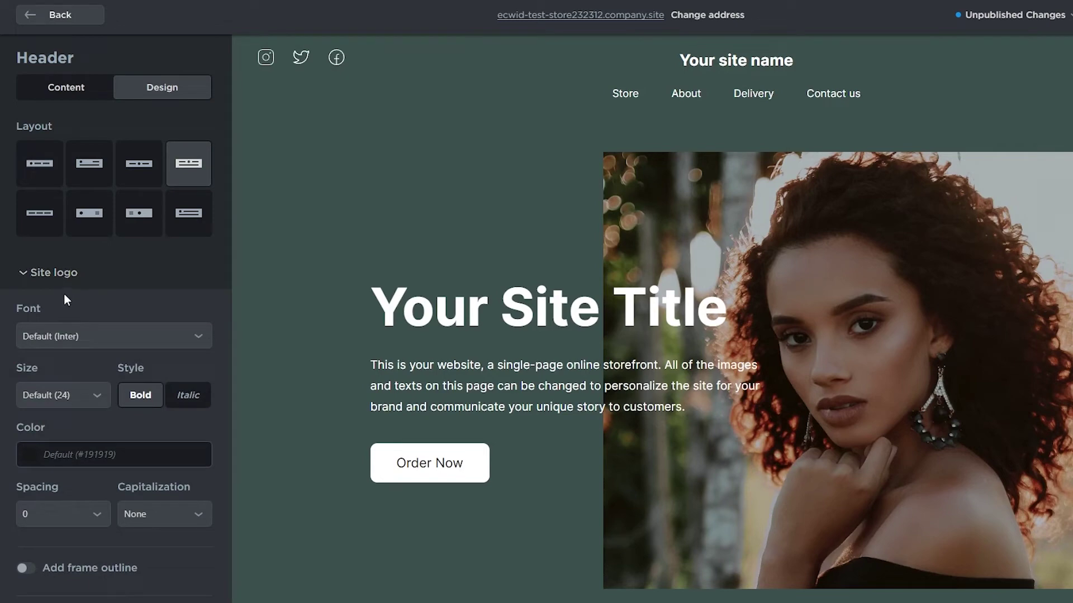
pyautogui.click(66, 279)
pyautogui.click(64, 307)
pyautogui.click(63, 310)
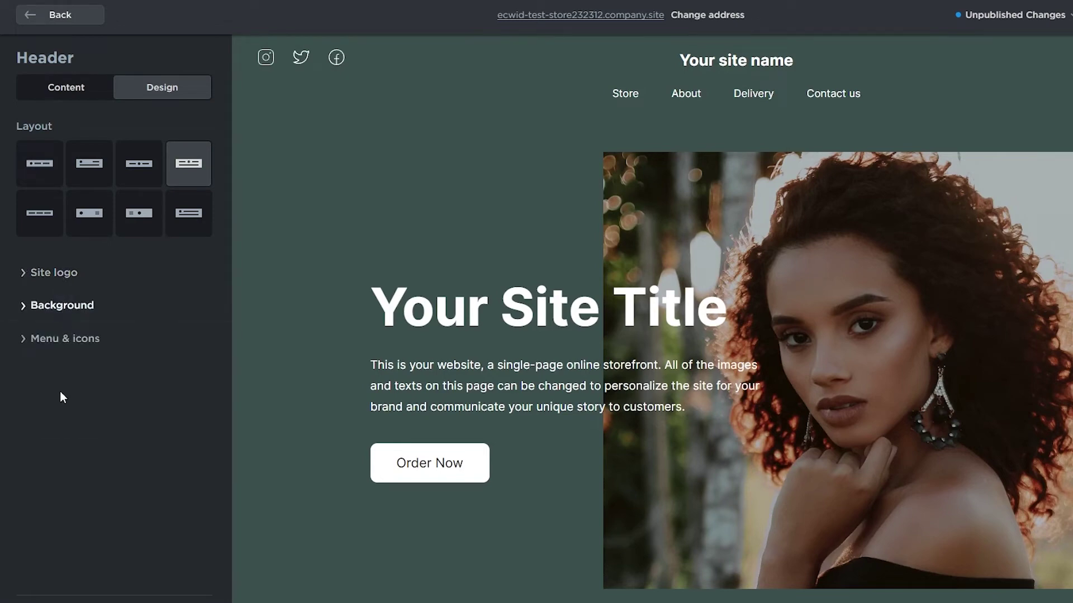
pyautogui.click(63, 340)
pyautogui.click(63, 339)
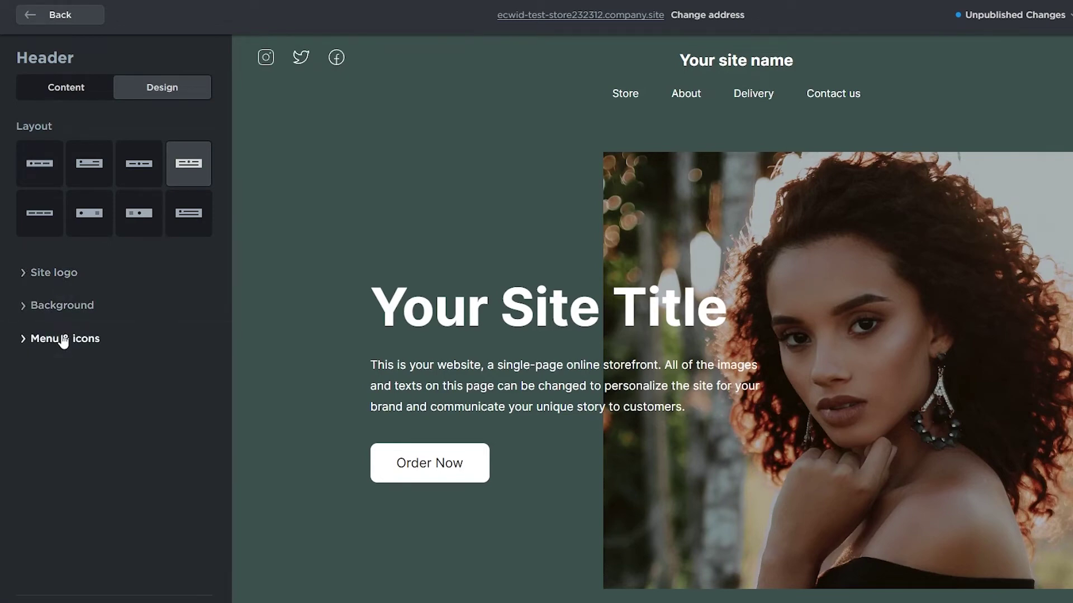
pyautogui.click(64, 13)
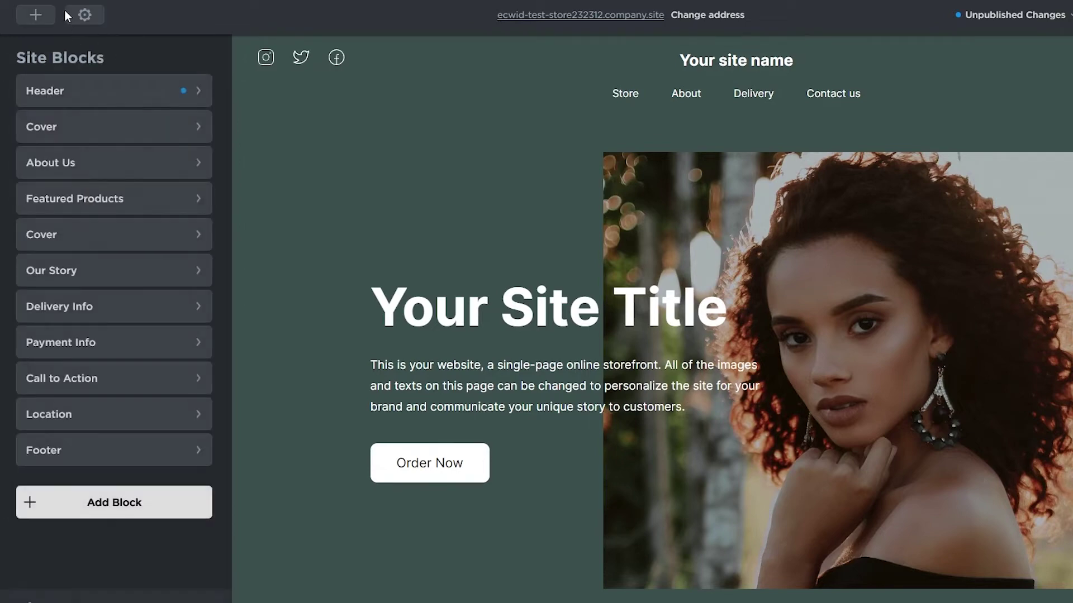
# Change the title of the first Cover block to "ECWID Test Store"
pyautogui.click(83, 125)
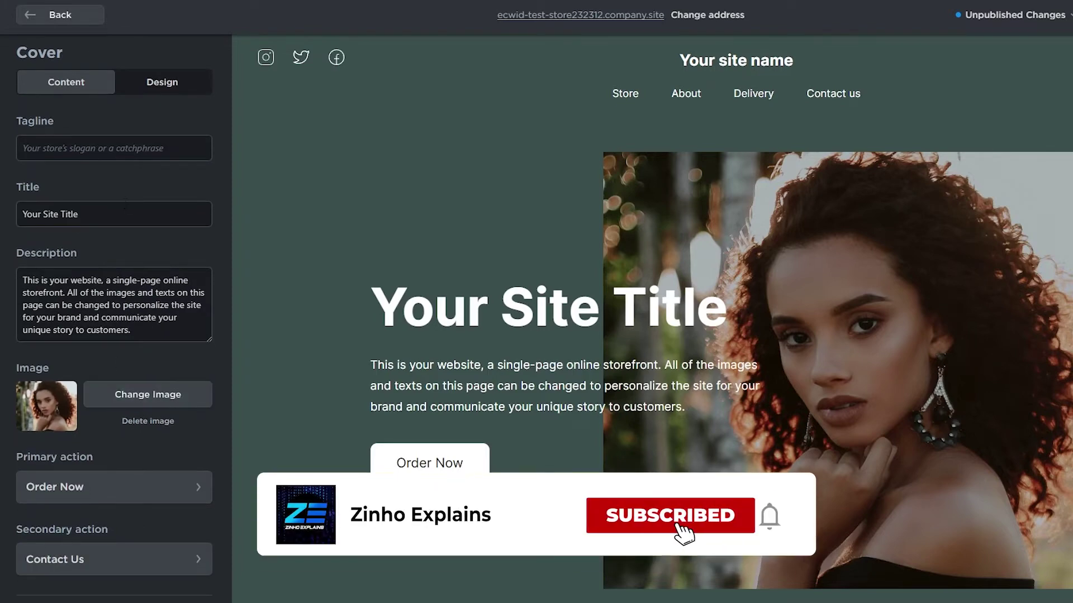
pyautogui.click(121, 208)
pyautogui.moveTo(121, 208); pyautogui.dragTo(3, 223)
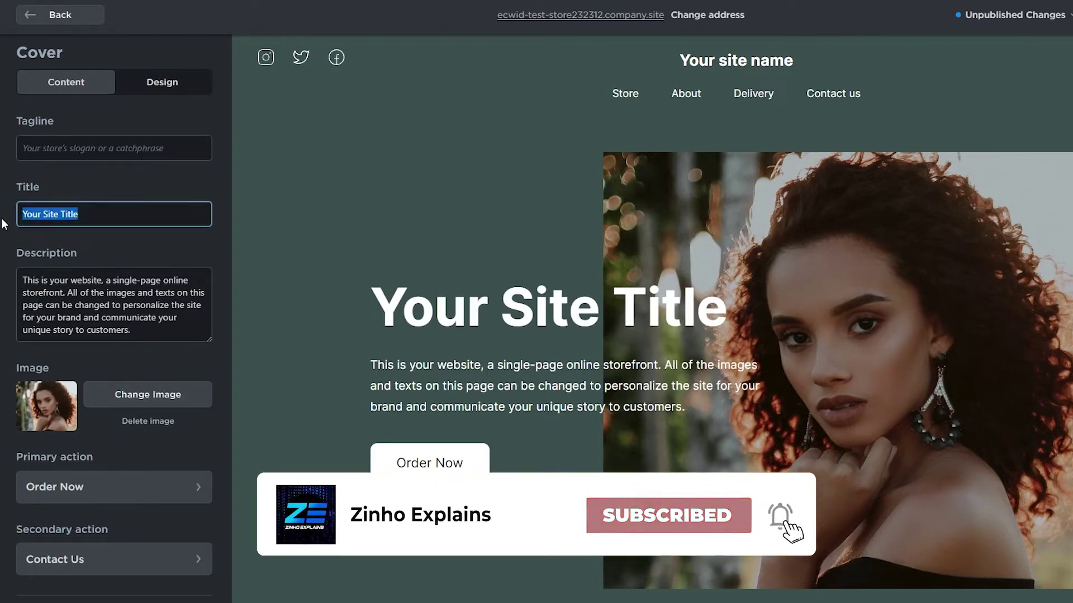
pyautogui.write('ECWID Test Store')
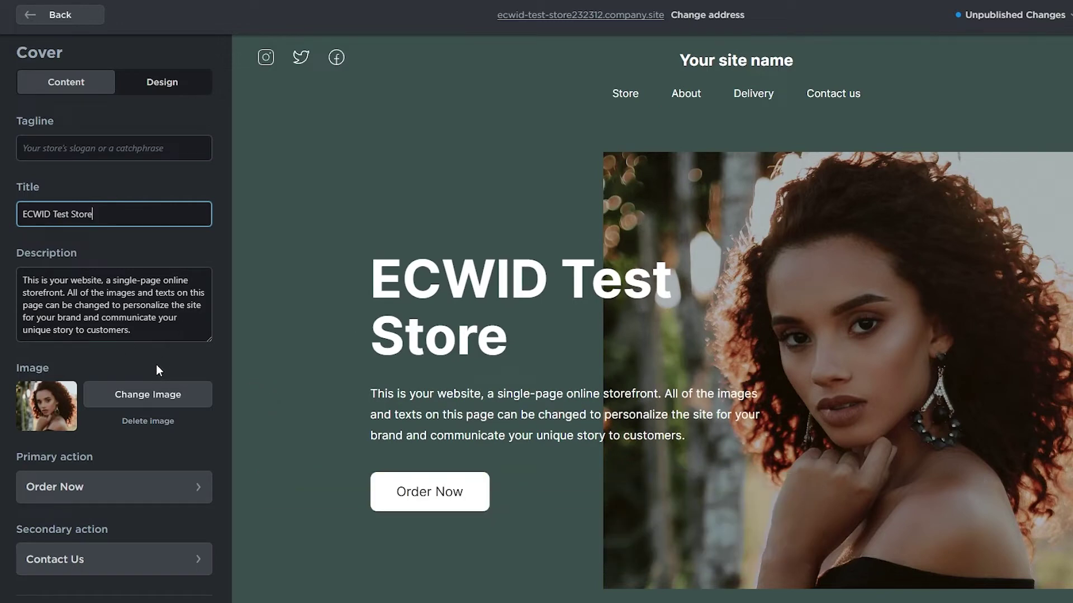
# Examine the first Cover block's layout, background, title, image and primary action design settings, and return to the site blocks list
pyautogui.click(109, 155)
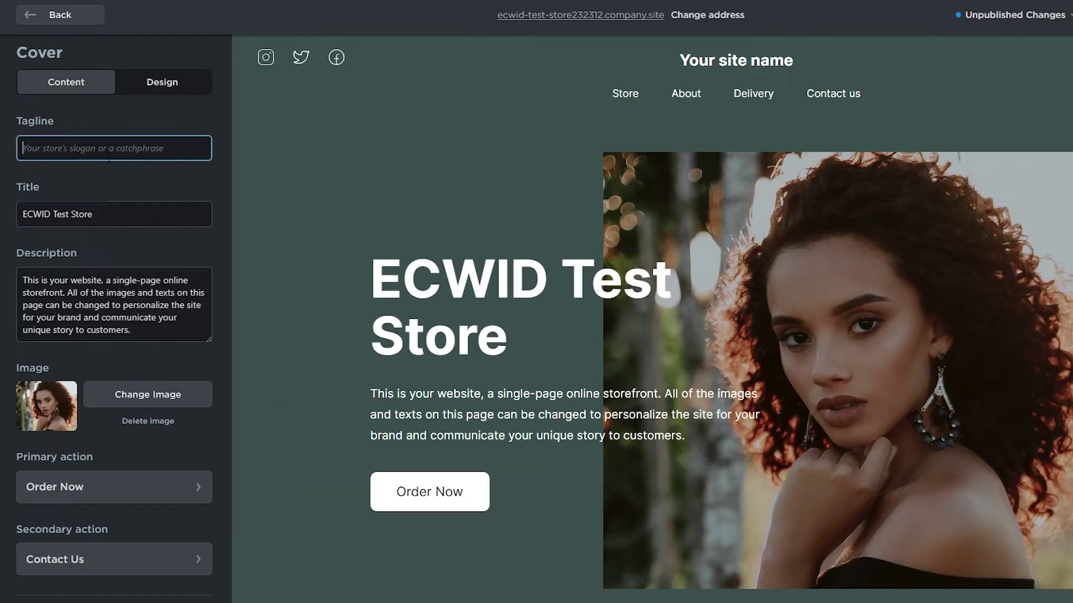
pyautogui.click(161, 81)
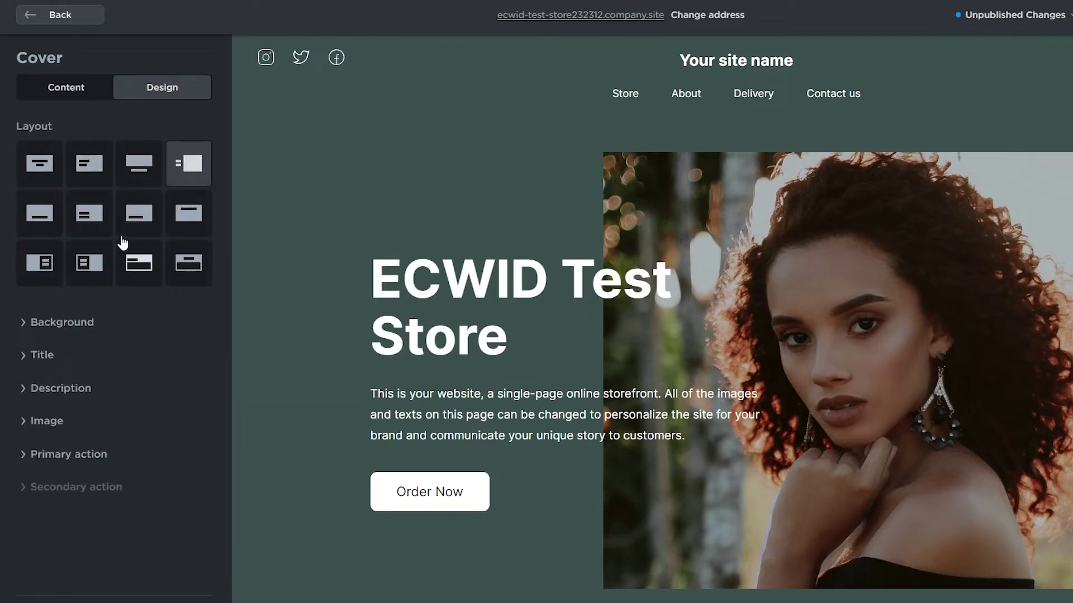
pyautogui.click(25, 328)
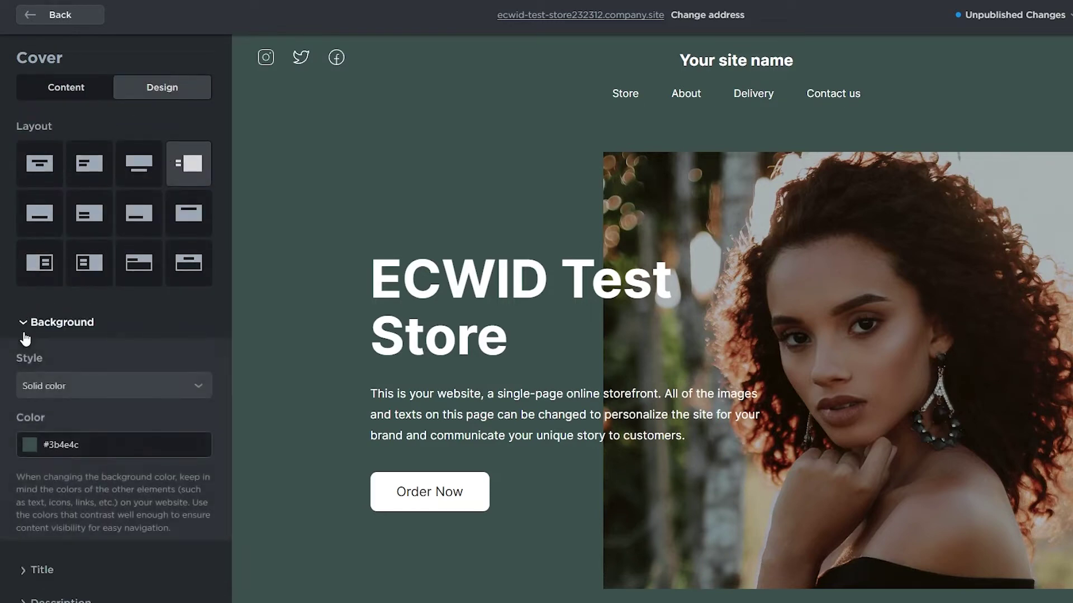
pyautogui.scroll(-3, 25, 363)
pyautogui.click(29, 436)
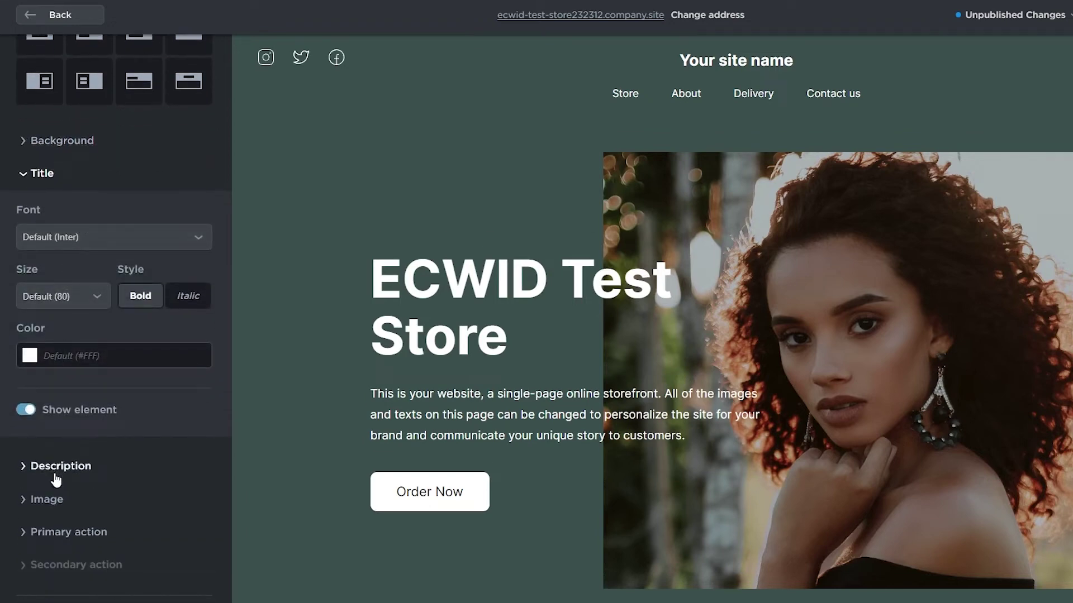
pyautogui.click(49, 499)
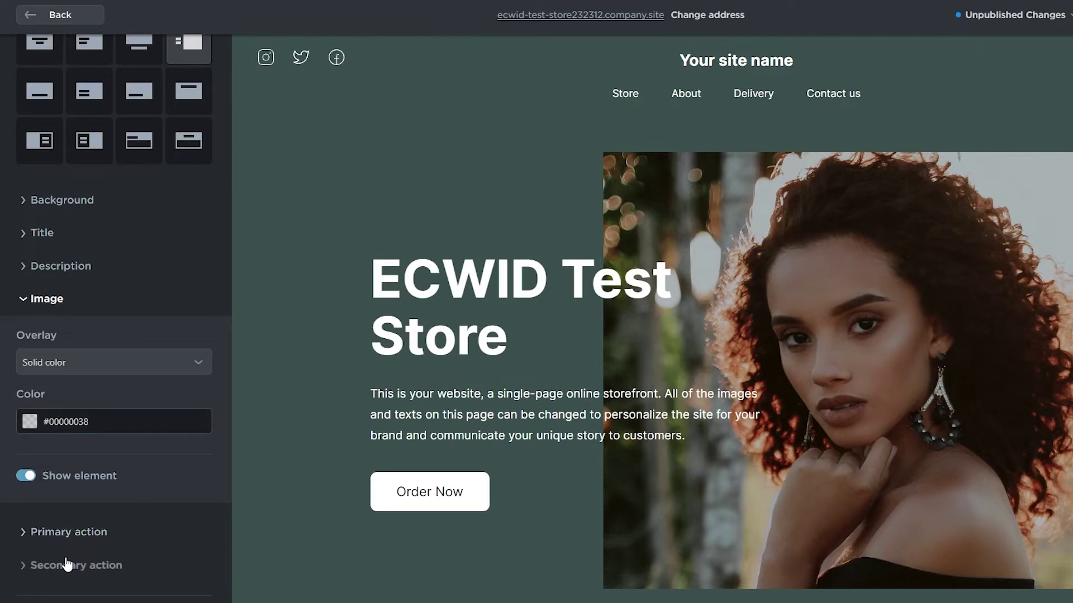
pyautogui.click(64, 532)
pyautogui.scroll(4, 58, 544)
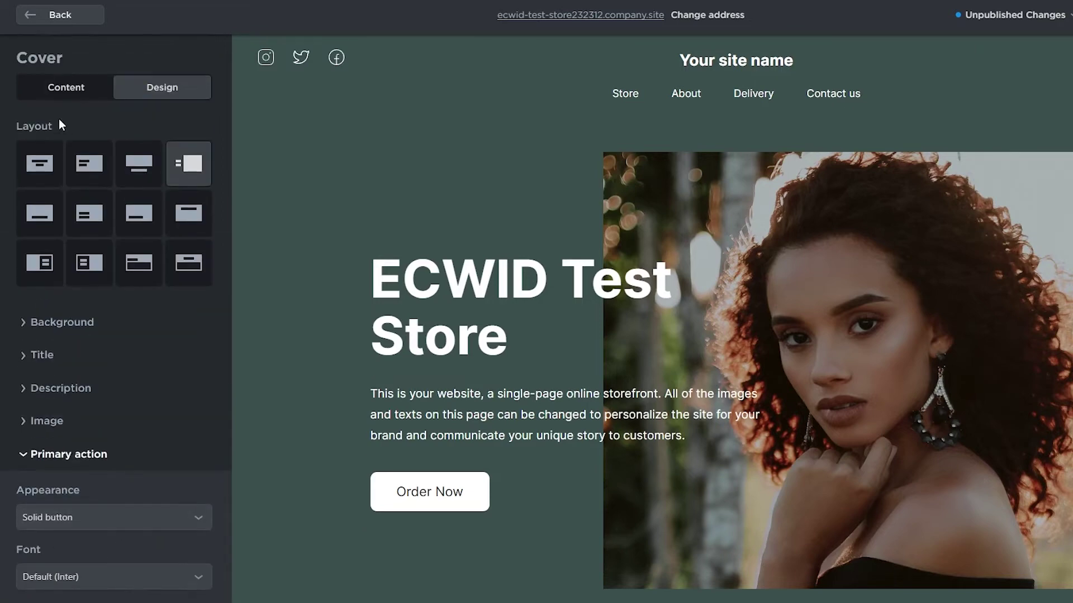
pyautogui.click(40, 19)
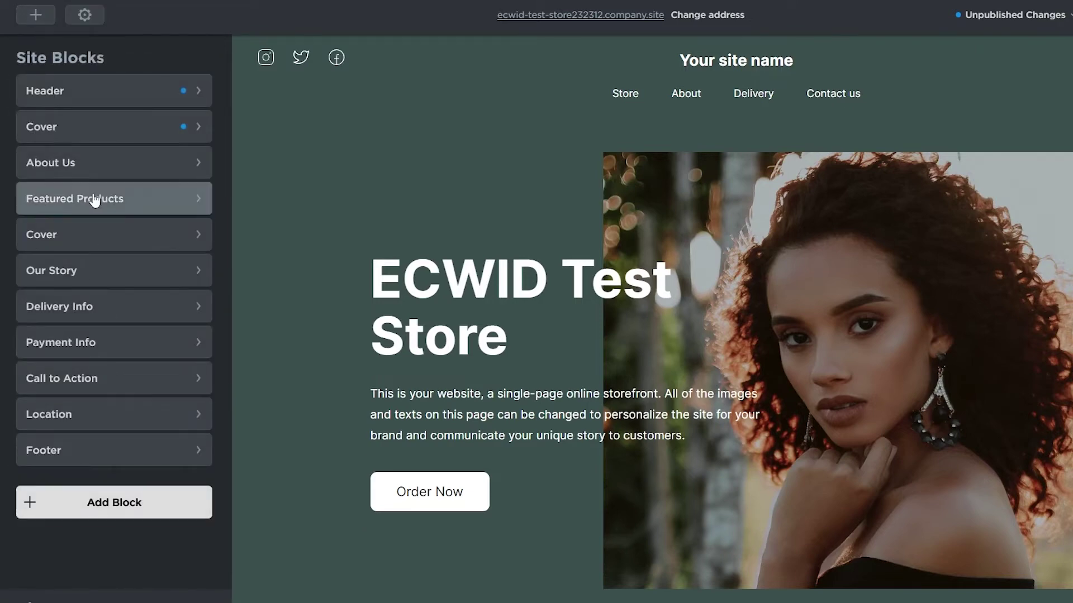
# Change the Header block's site logo text to "ECWID TS" and return to the site blocks list
pyautogui.click(153, 137)
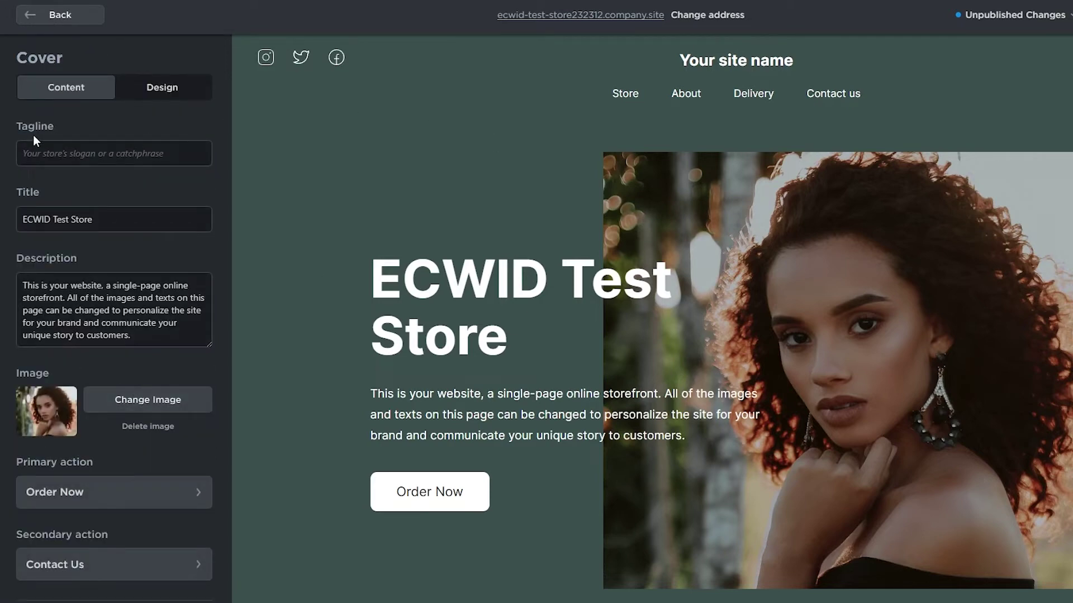
pyautogui.click(48, 27)
pyautogui.click(70, 84)
pyautogui.doubleClick(112, 191)
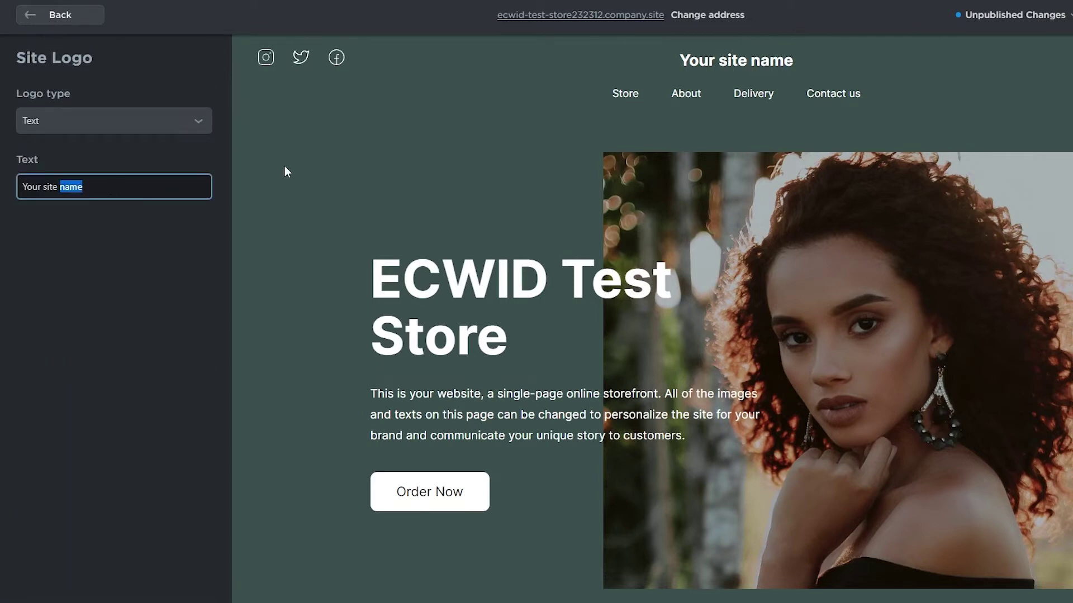
pyautogui.hotkey('ctrl', 'a')
pyautogui.write('ECWID TS')
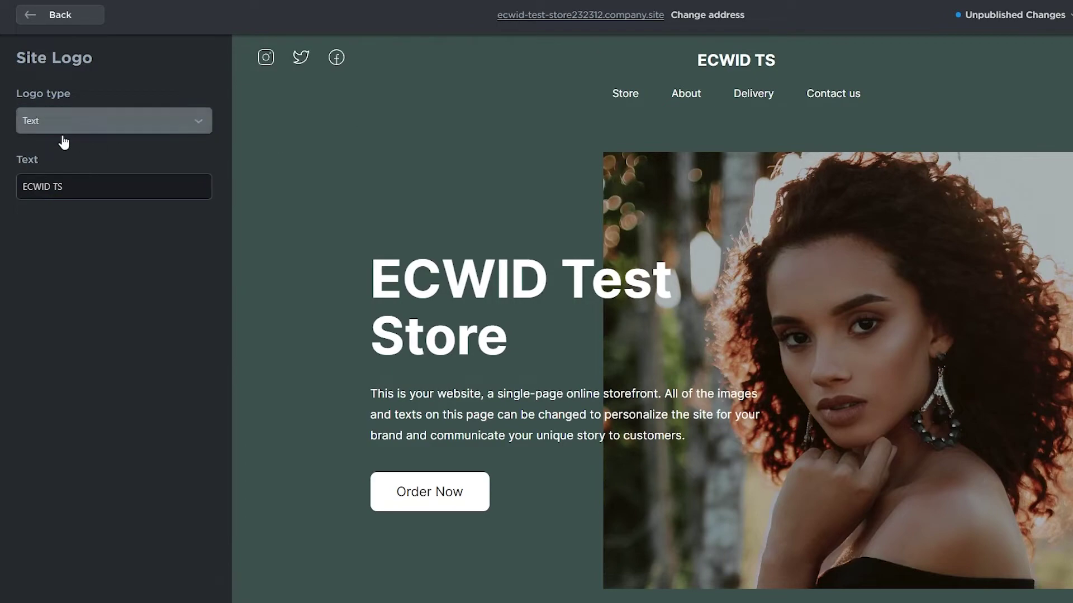
pyautogui.click(34, 23)
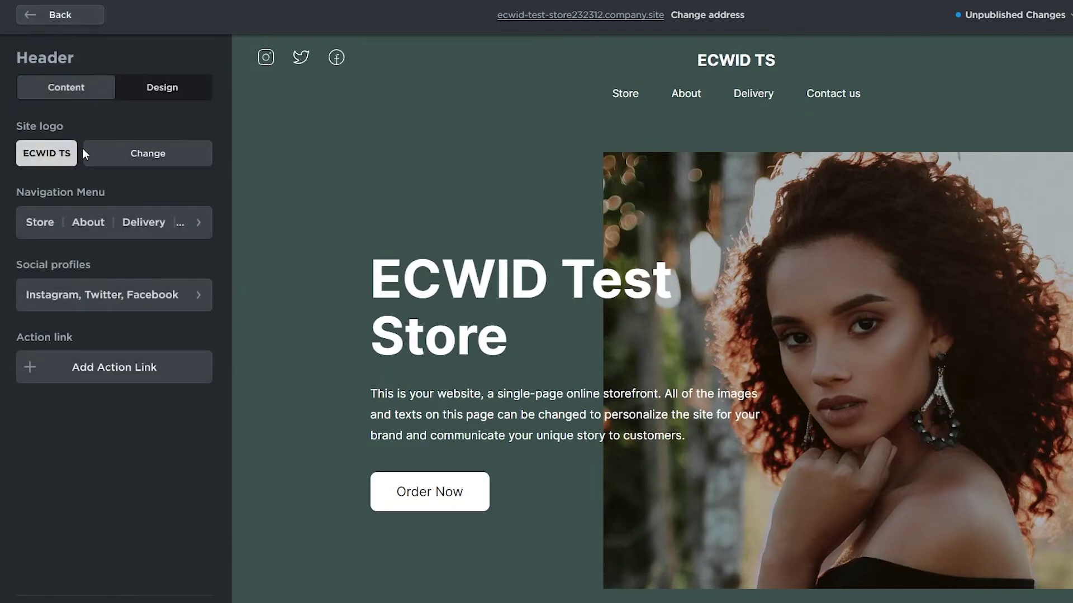
pyautogui.click(60, 15)
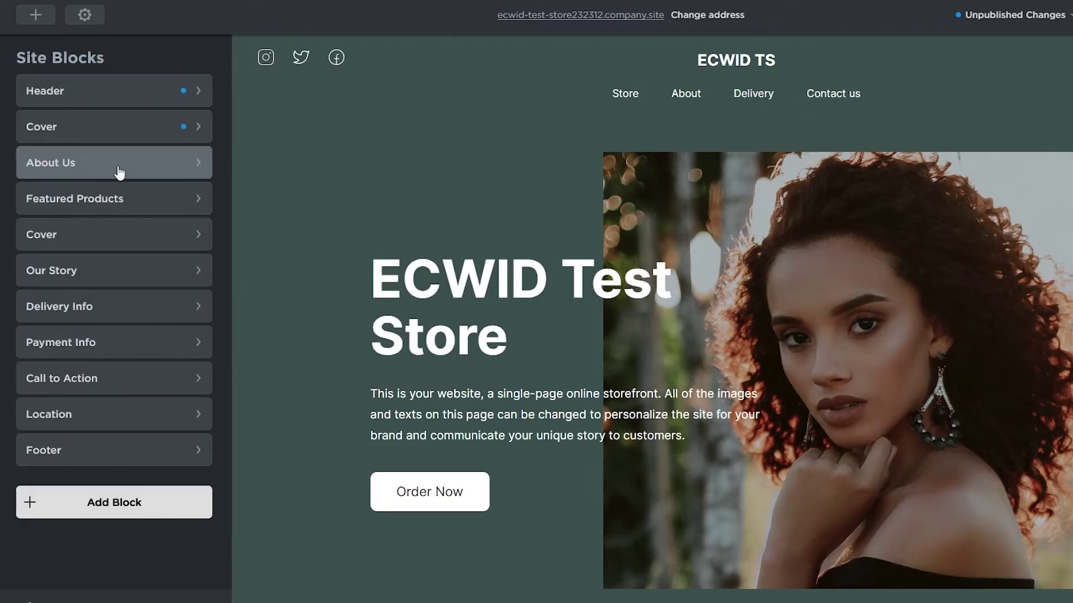
# Review the About Us block's content and the Featured Products block's content and design settings
pyautogui.click(119, 171)
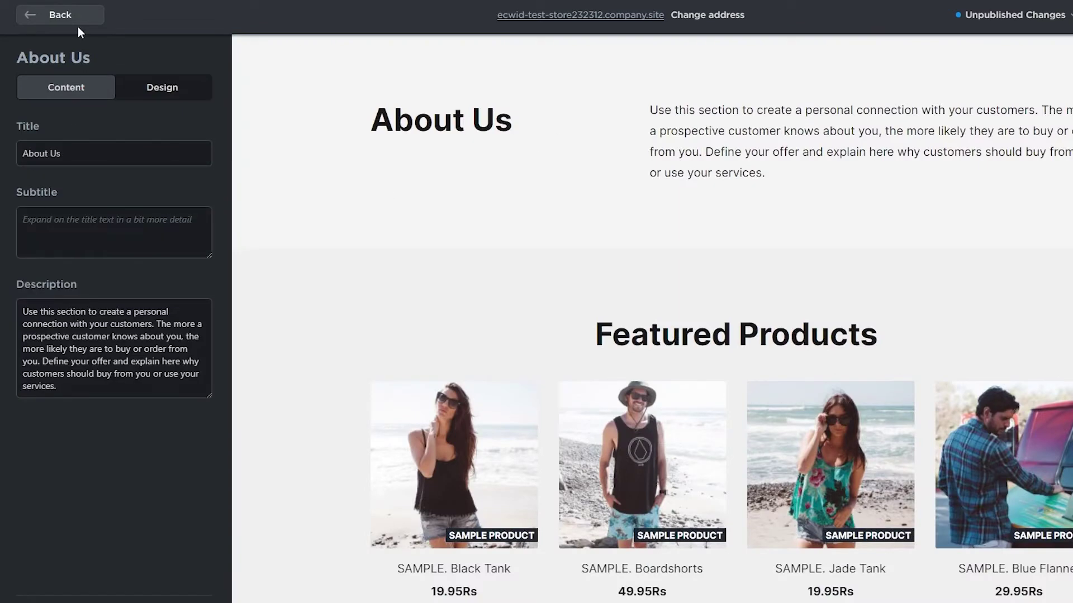
pyautogui.click(90, 17)
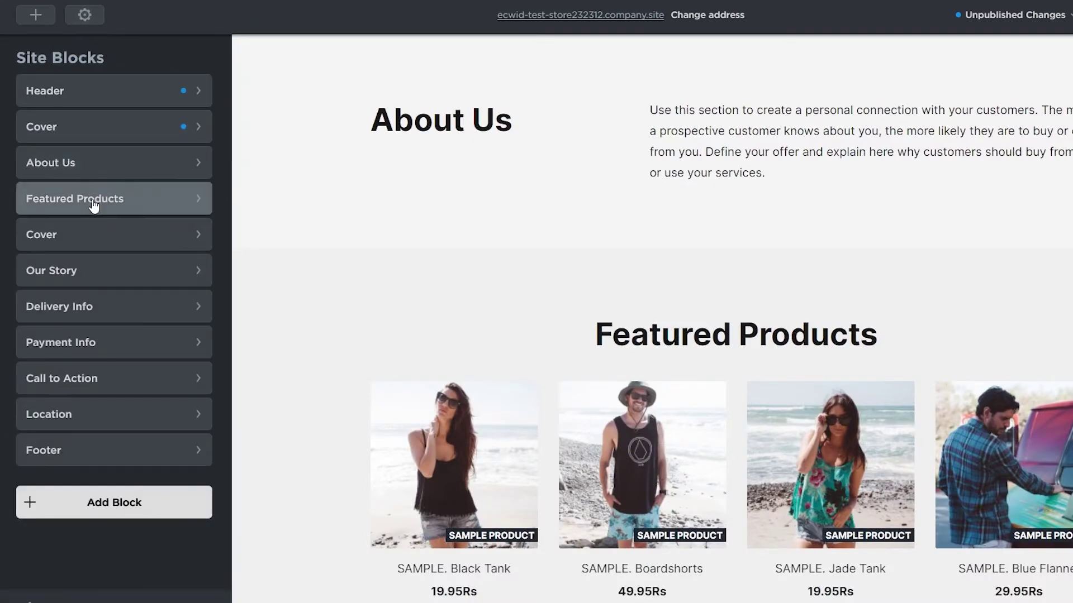
pyautogui.click(97, 204)
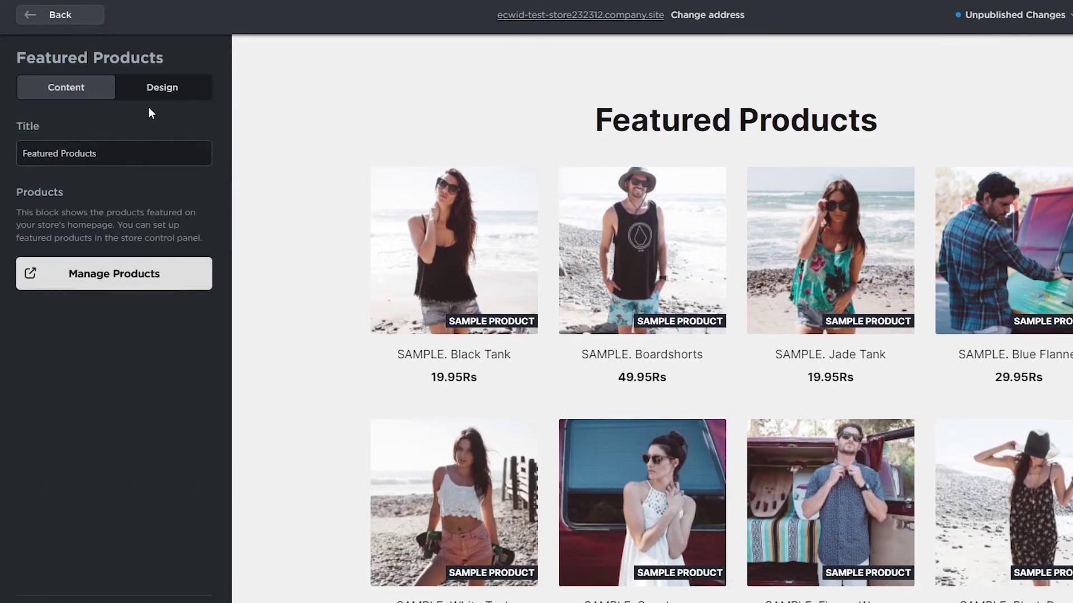
pyautogui.click(160, 88)
pyautogui.click(93, 89)
# Open product management for the Featured Products block, look through the store front products, and view the form for adding a new product
pyautogui.click(122, 275)
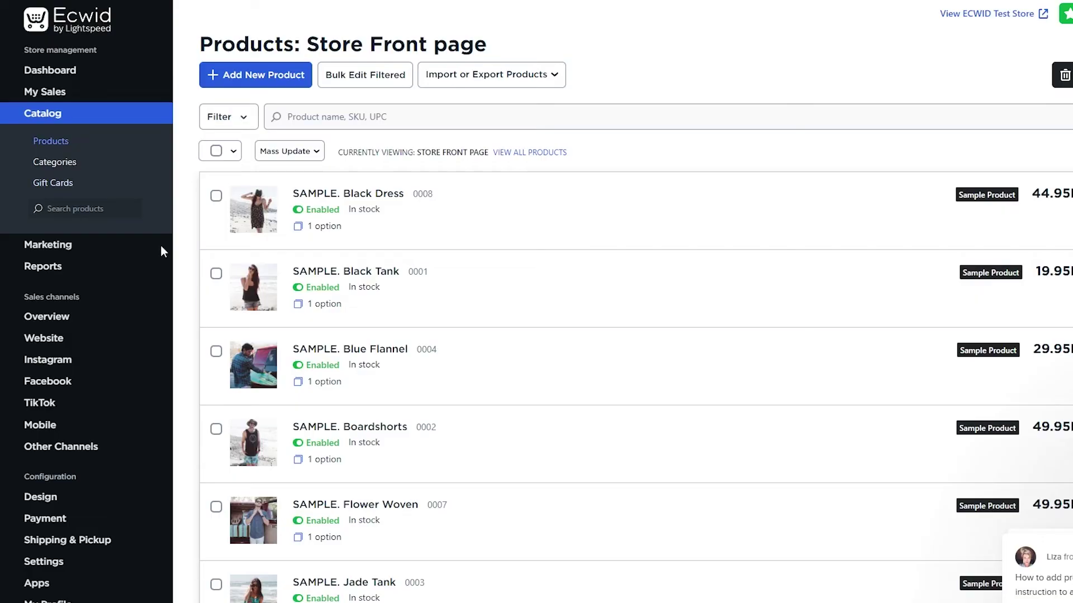
pyautogui.scroll(-13, 296, 363)
pyautogui.scroll(6, 301, 391)
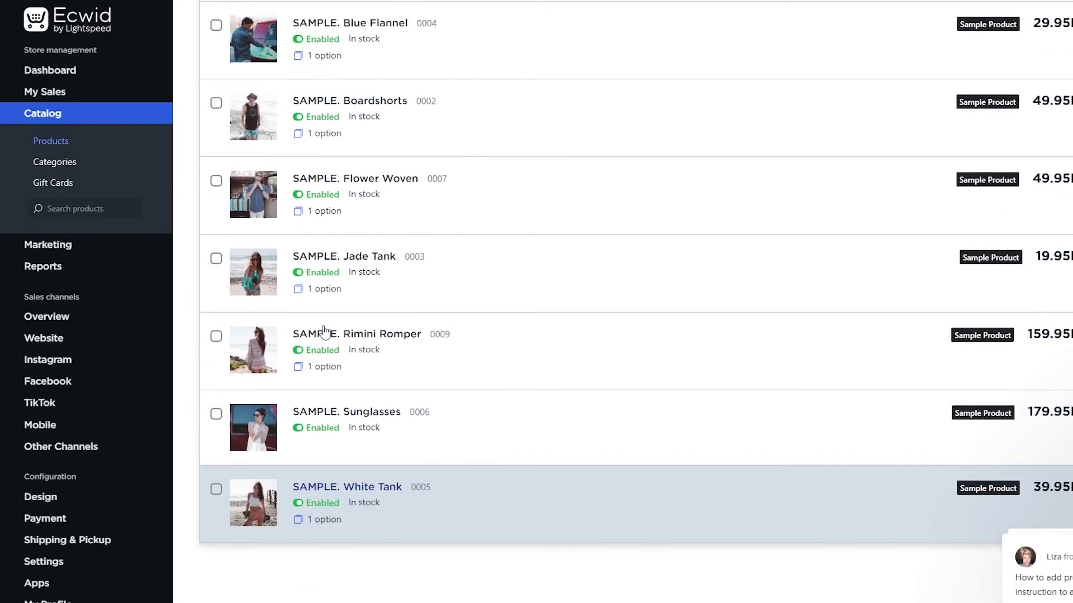
pyautogui.scroll(6, 324, 331)
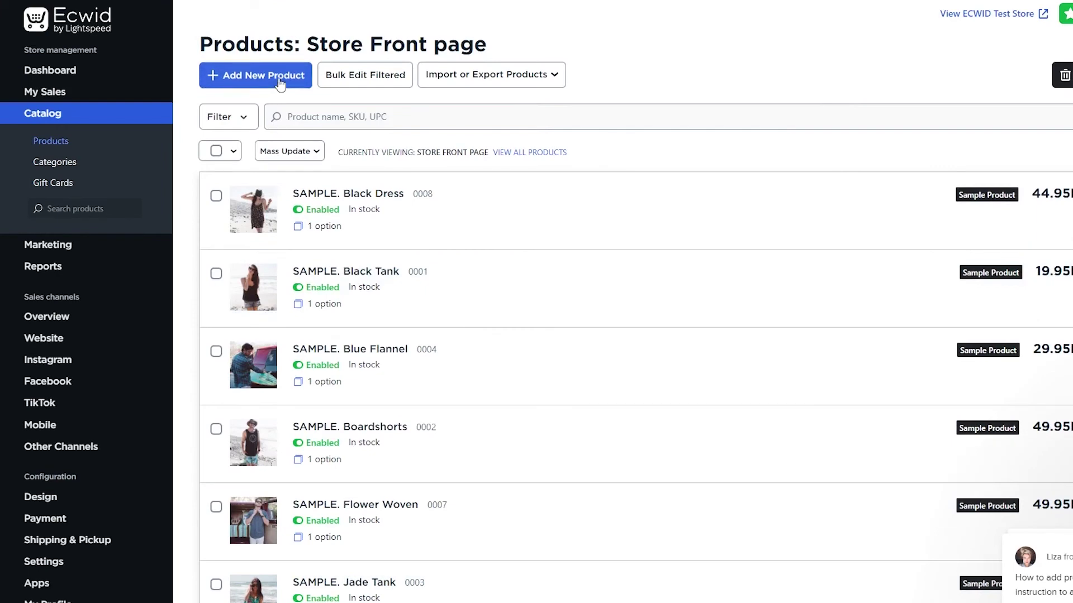
pyautogui.click(280, 83)
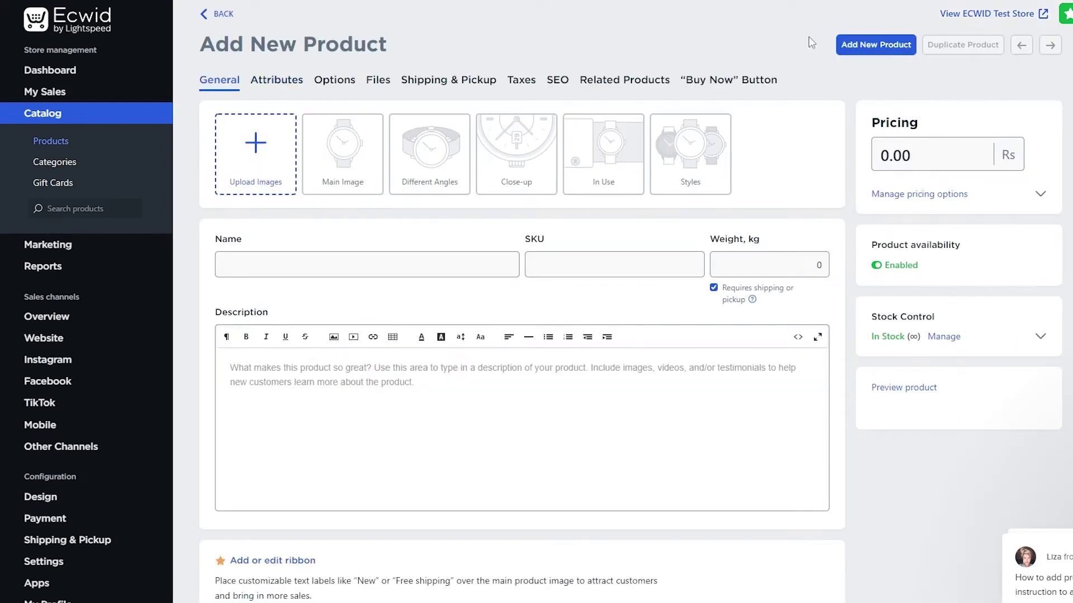
pyautogui.scroll(-3, 51, 403)
# Leave the blank product form for the App Market and list its Dropshipping apps
pyautogui.moveTo(70, 491)
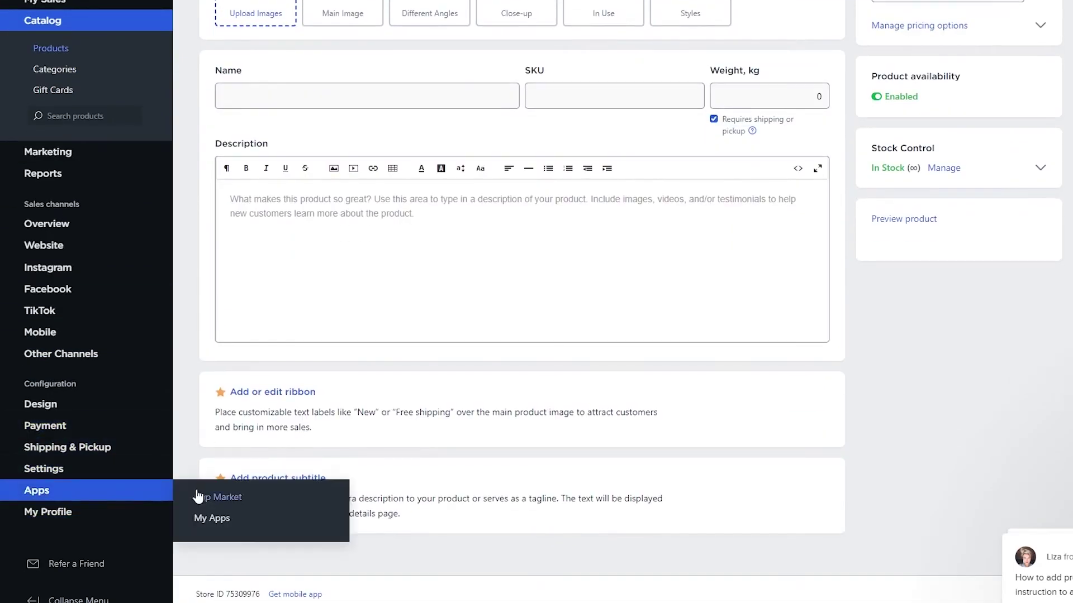
pyautogui.click(200, 497)
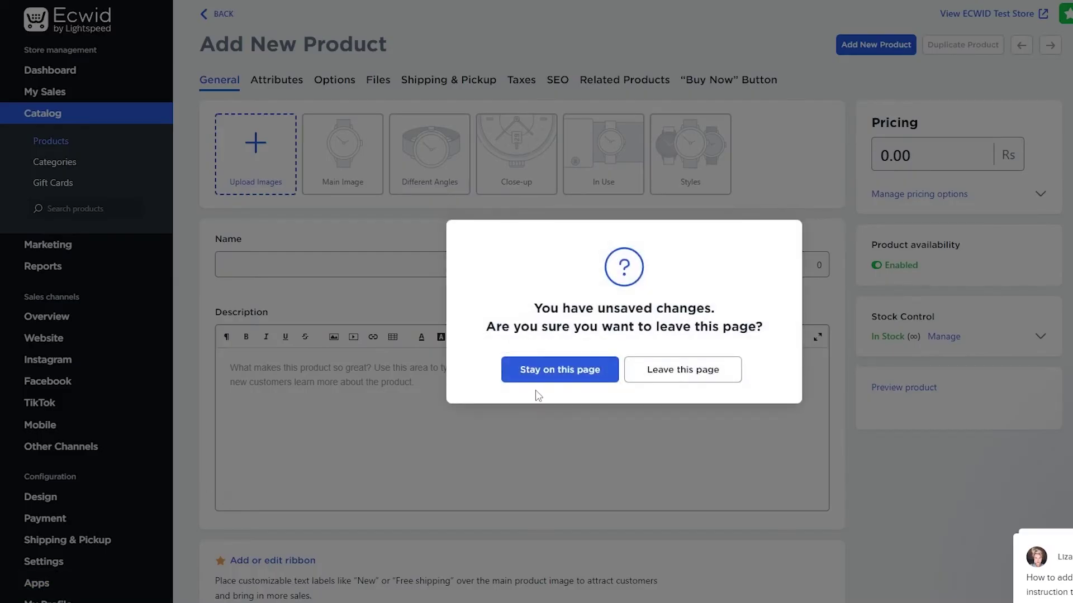
pyautogui.click(549, 374)
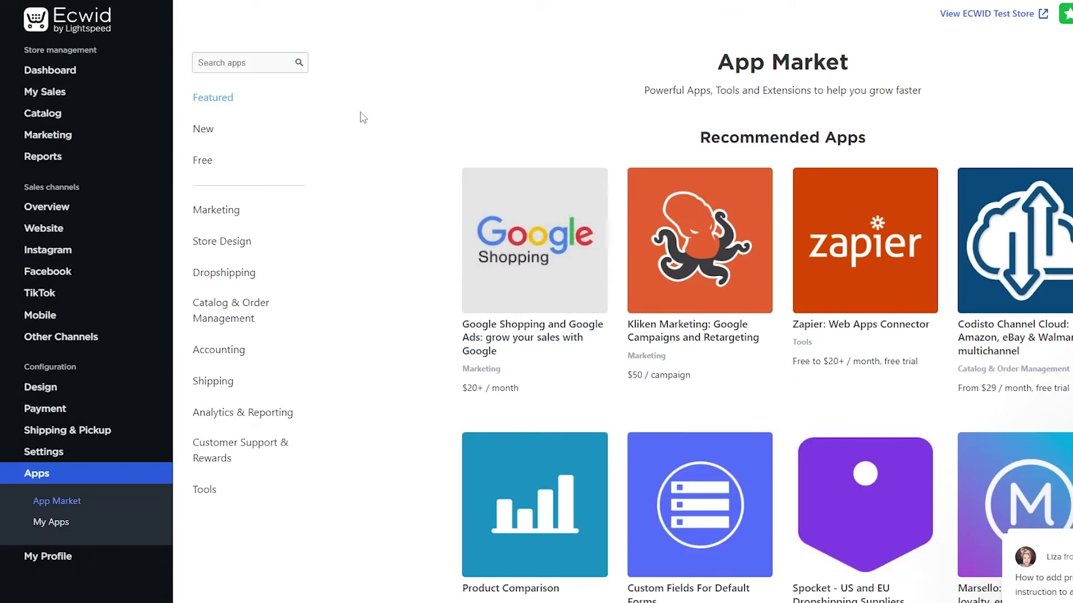
pyautogui.click(239, 279)
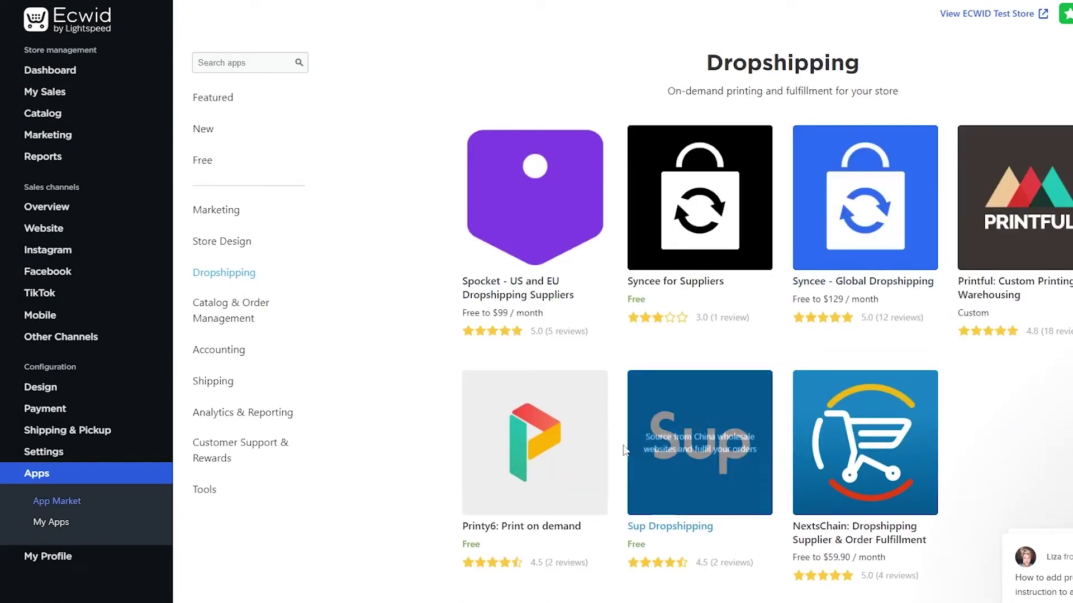
# Install the free Sup Dropshipping app, open it, and continue from its welcome page to the dashboard
pyautogui.click(647, 530)
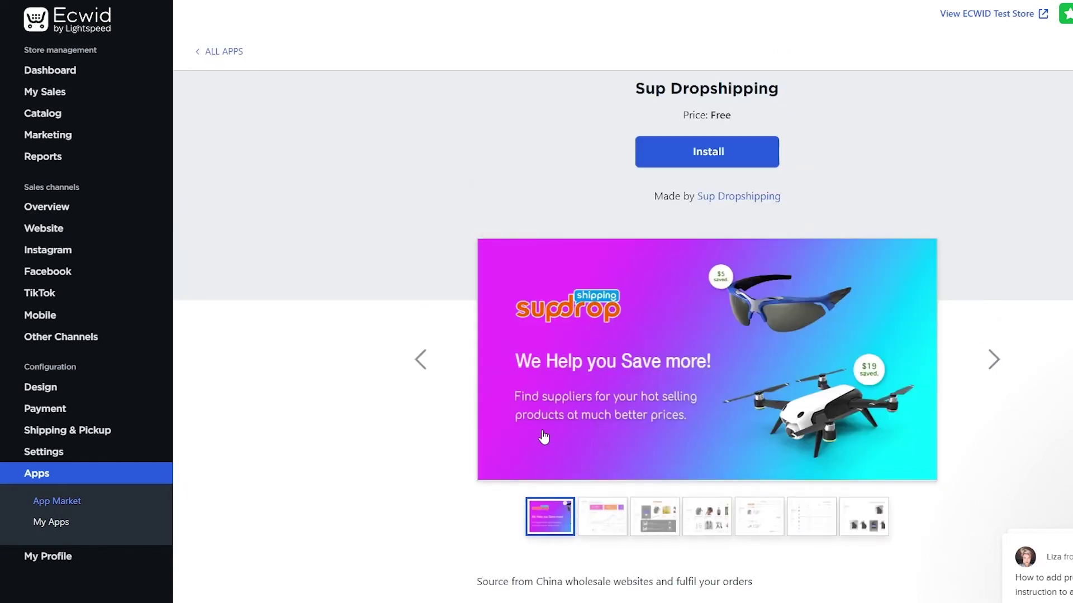
pyautogui.click(685, 149)
pyautogui.click(764, 230)
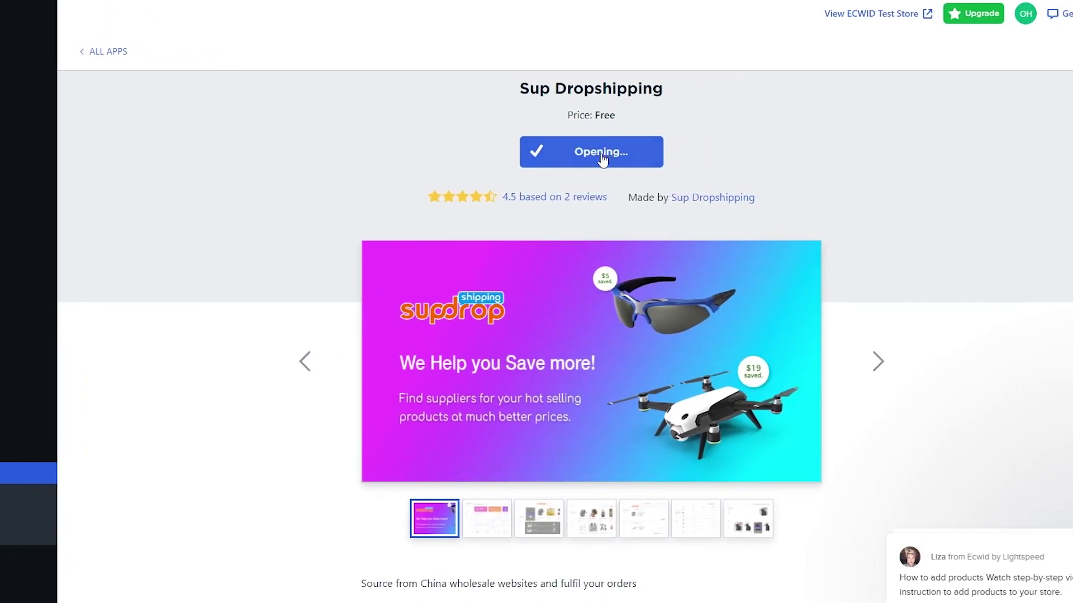
pyautogui.click(601, 159)
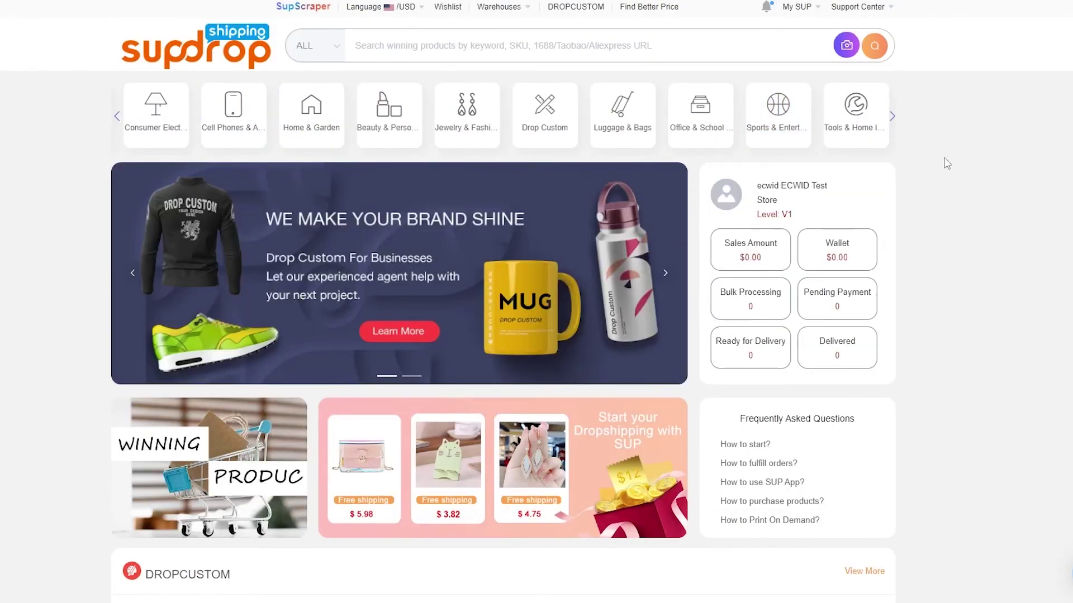
pyautogui.scroll(-3, 949, 355)
pyautogui.scroll(-4, 950, 357)
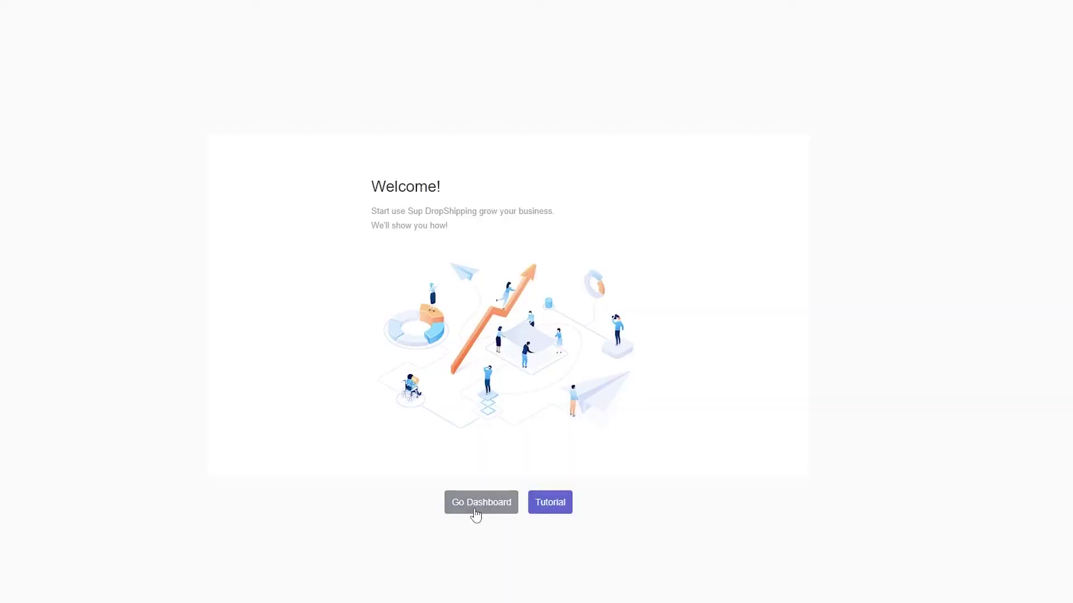
pyautogui.click(475, 505)
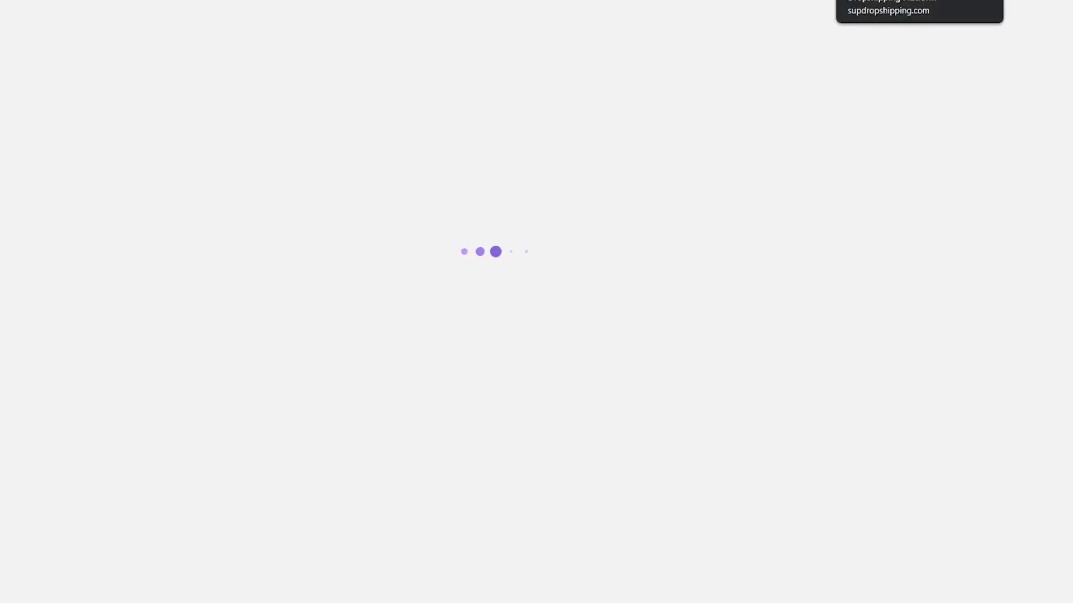
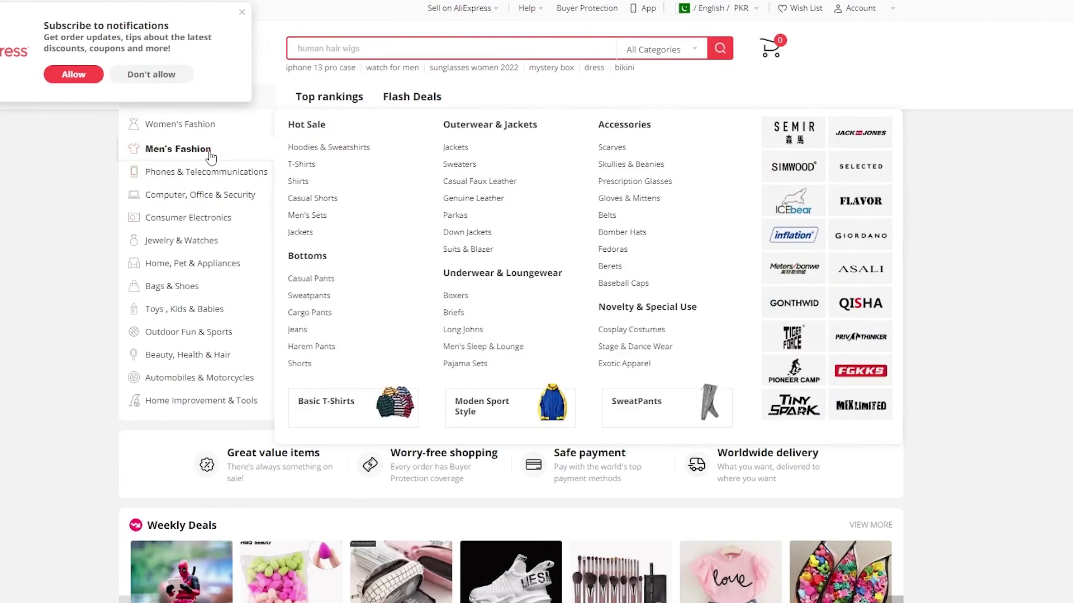
# On AliExpress, browse the premium related products under Men's Clothing and open the Jackets & Coats category
pyautogui.click(208, 151)
pyautogui.click(959, 334)
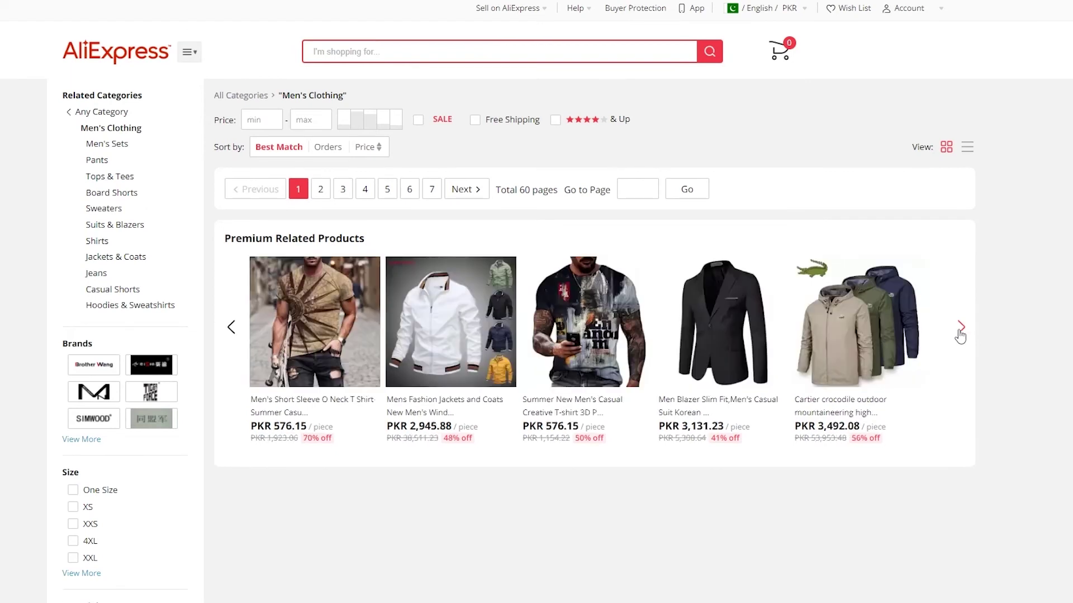
pyautogui.click(960, 329)
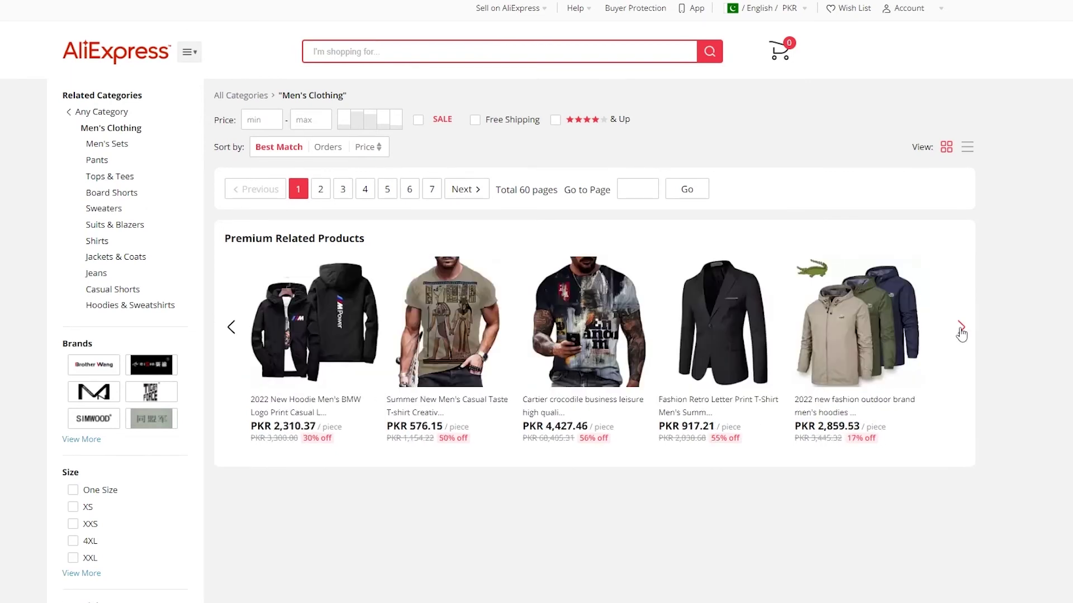
pyautogui.rightClick(960, 328)
pyautogui.click(960, 331)
pyautogui.click(961, 332)
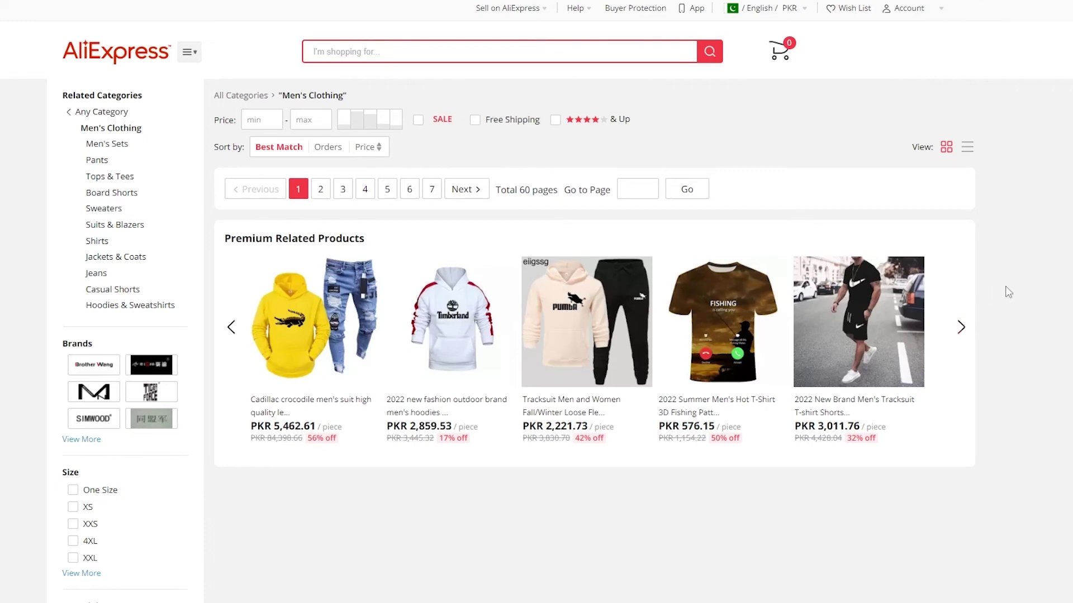
pyautogui.click(959, 335)
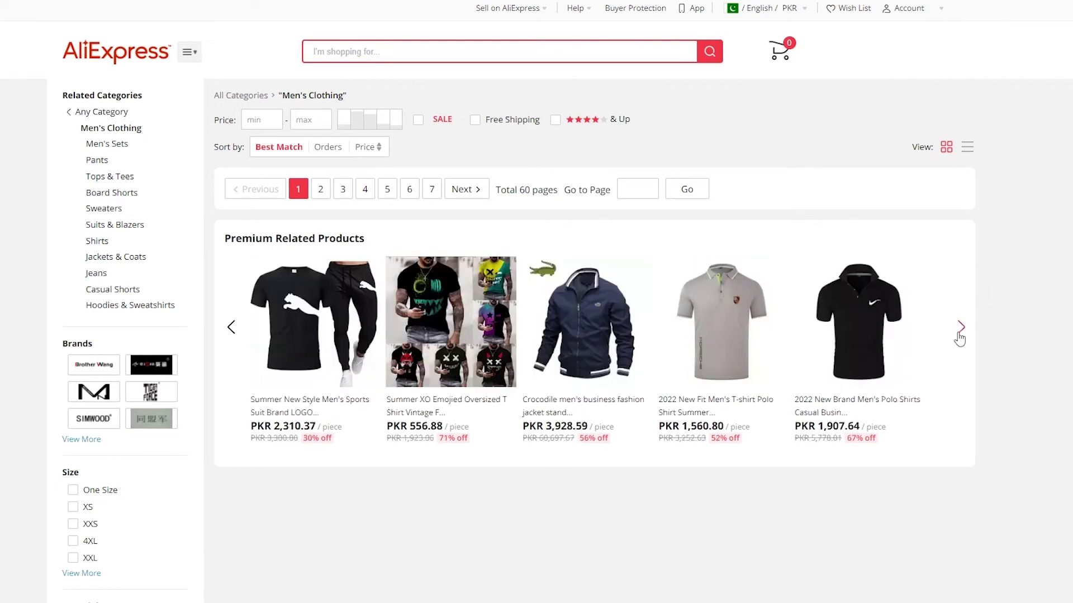
pyautogui.click(959, 335)
pyautogui.click(959, 335)
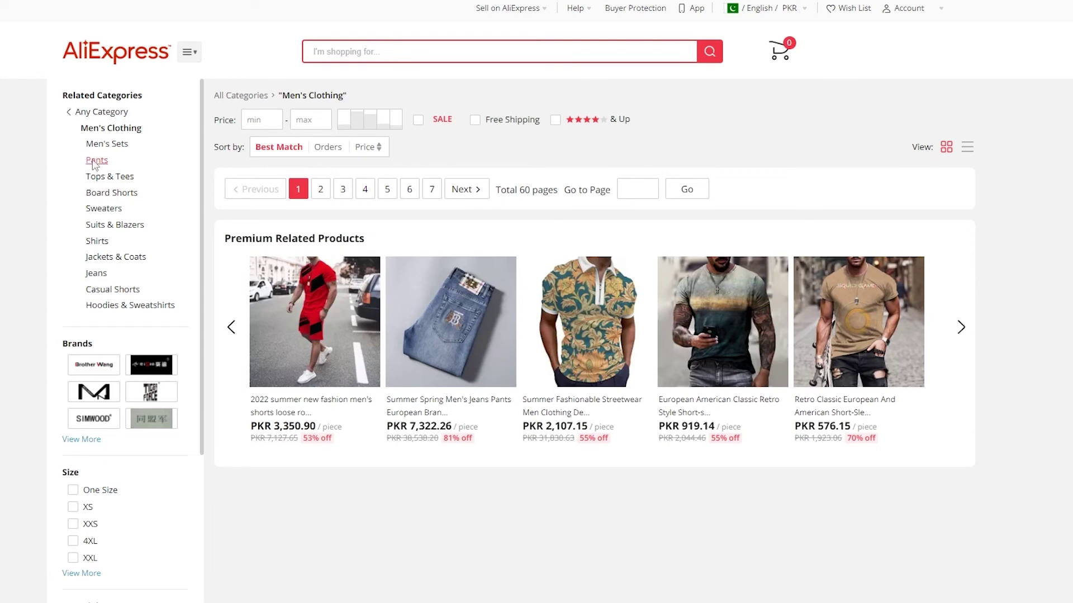
pyautogui.click(96, 162)
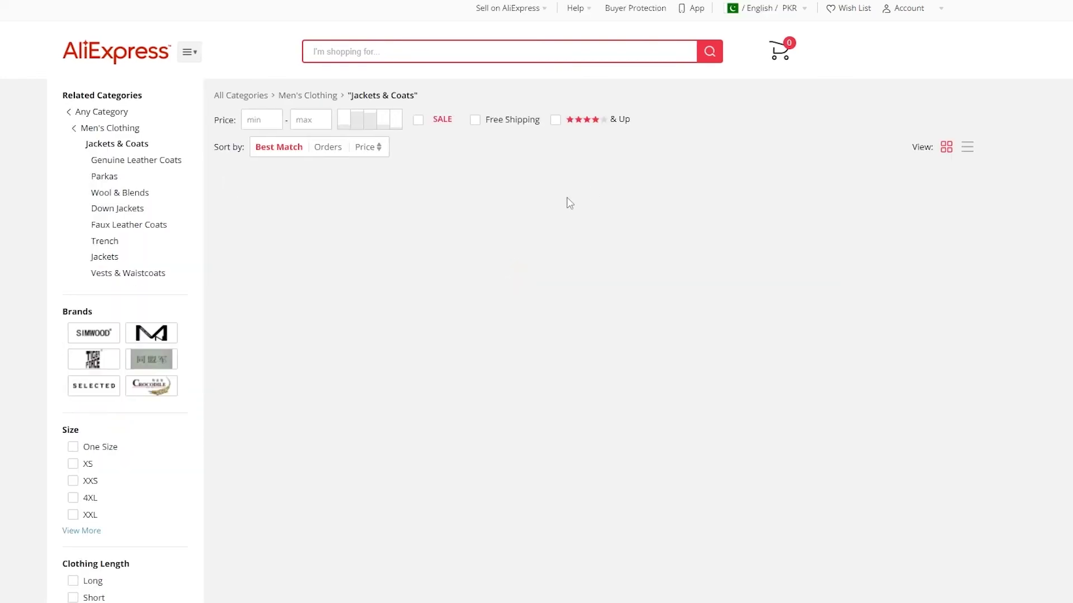
# Open the green Men Jacket Waterproof Coats product from the Jackets & Coats listings and copy its page URL
pyautogui.scroll(-4, 326, 203)
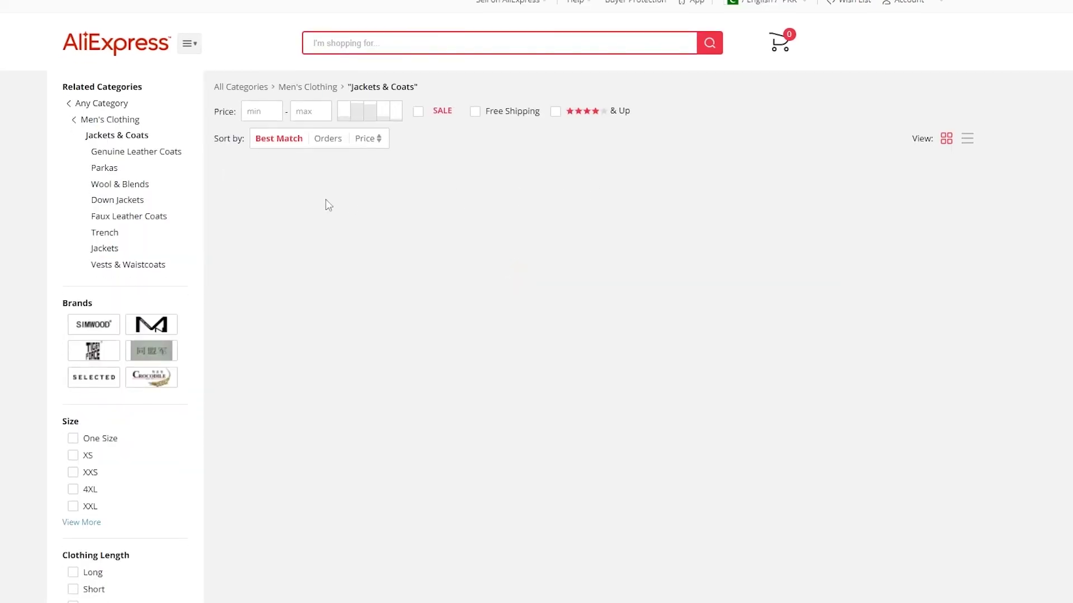
pyautogui.scroll(3, 668, 271)
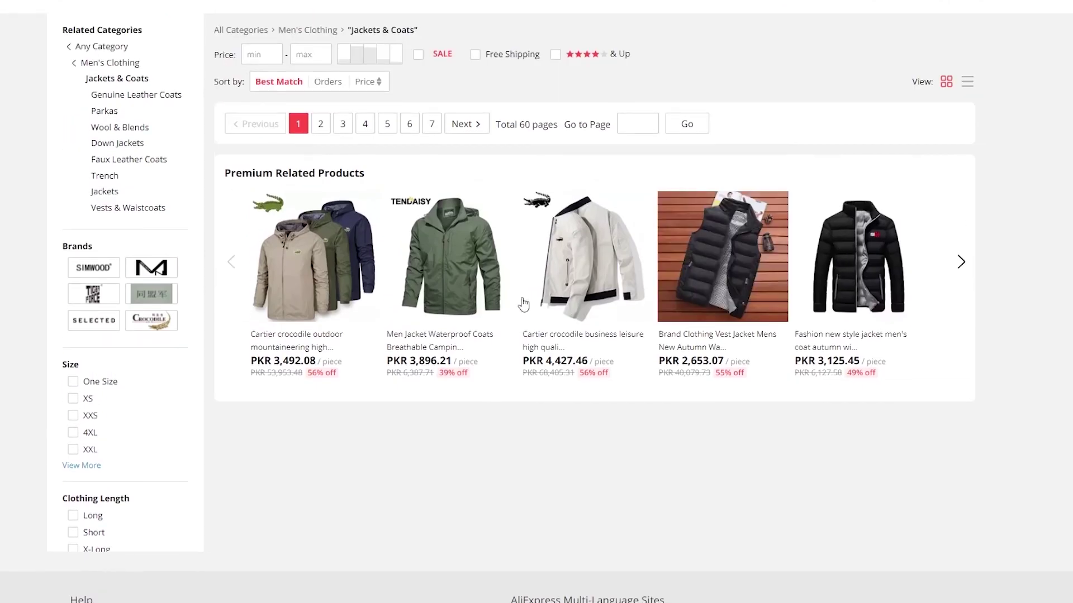
pyautogui.click(450, 277)
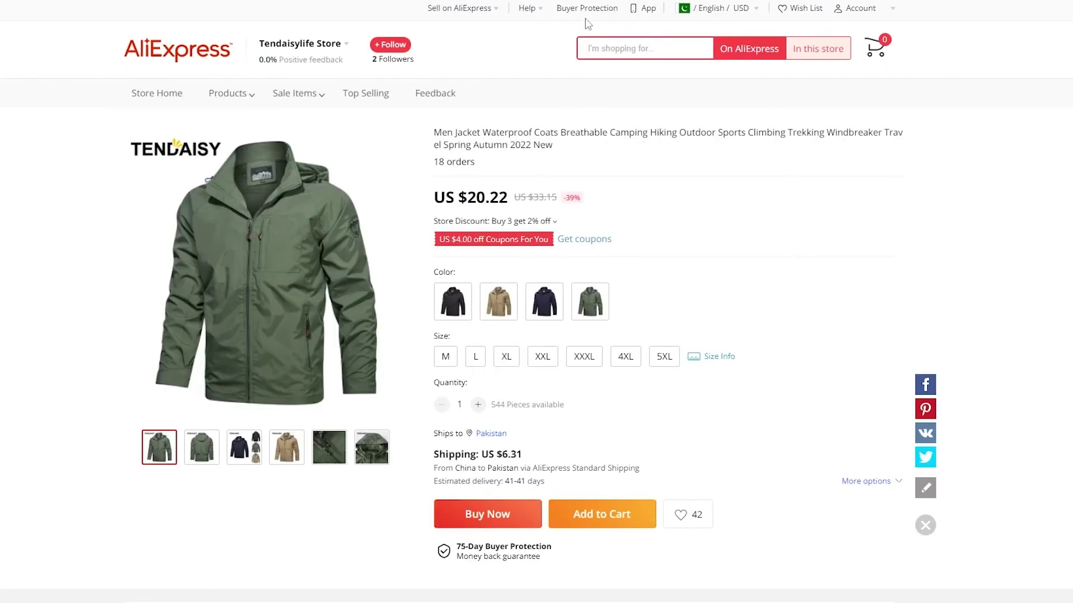
pyautogui.rightClick(579, 1)
pyautogui.click(635, 77)
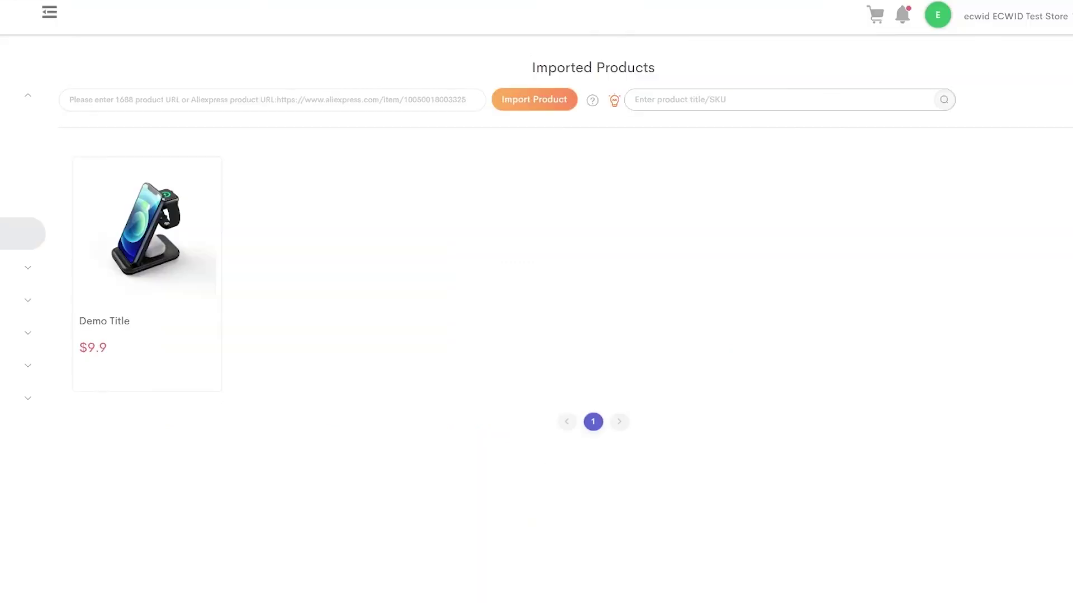
# Import the jacket into Sup Dropshipping's Imported Products using the copied AliExpress product URL
pyautogui.click(314, 89)
pyautogui.rightClick(314, 89)
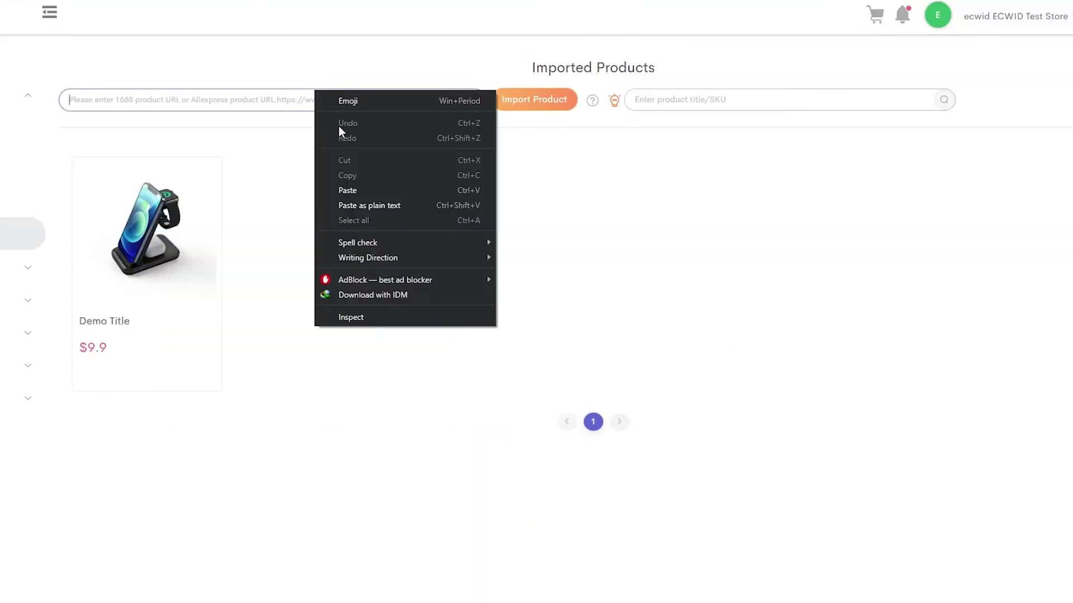
pyautogui.click(363, 193)
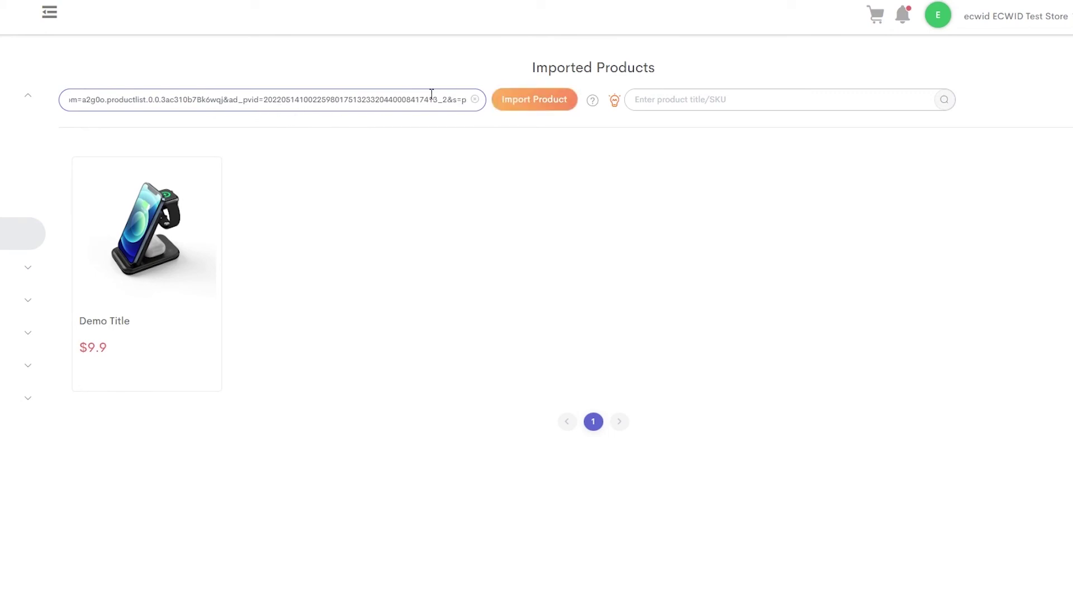
pyautogui.click(504, 100)
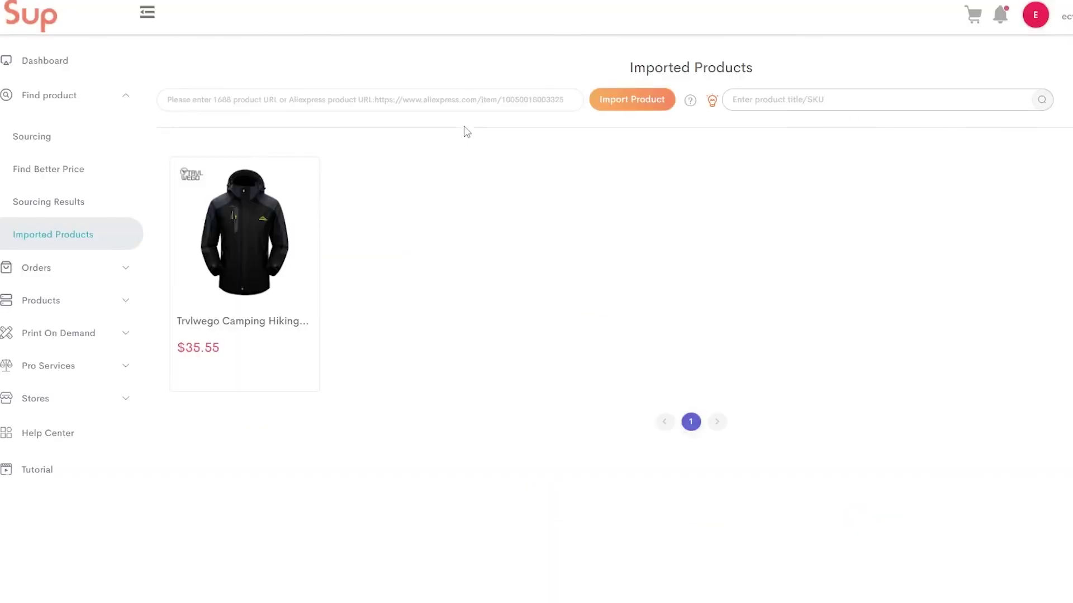
pyautogui.click(463, 100)
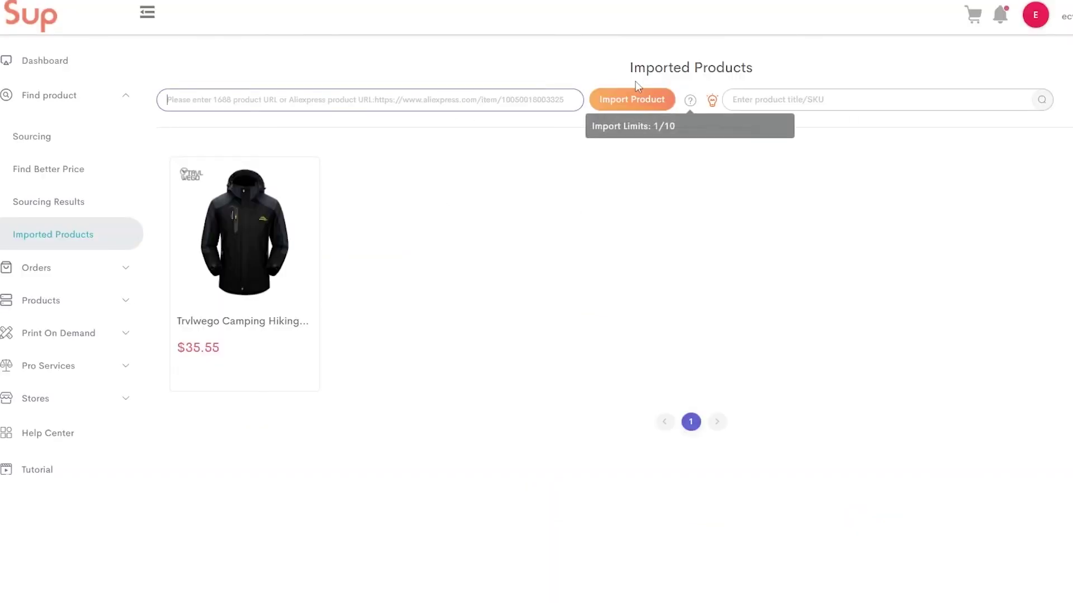
# Start listing the imported Trvlwego hiking jacket, shipping from China Warehouse, with ECWID Test Store as the target store
pyautogui.moveTo(227, 220)
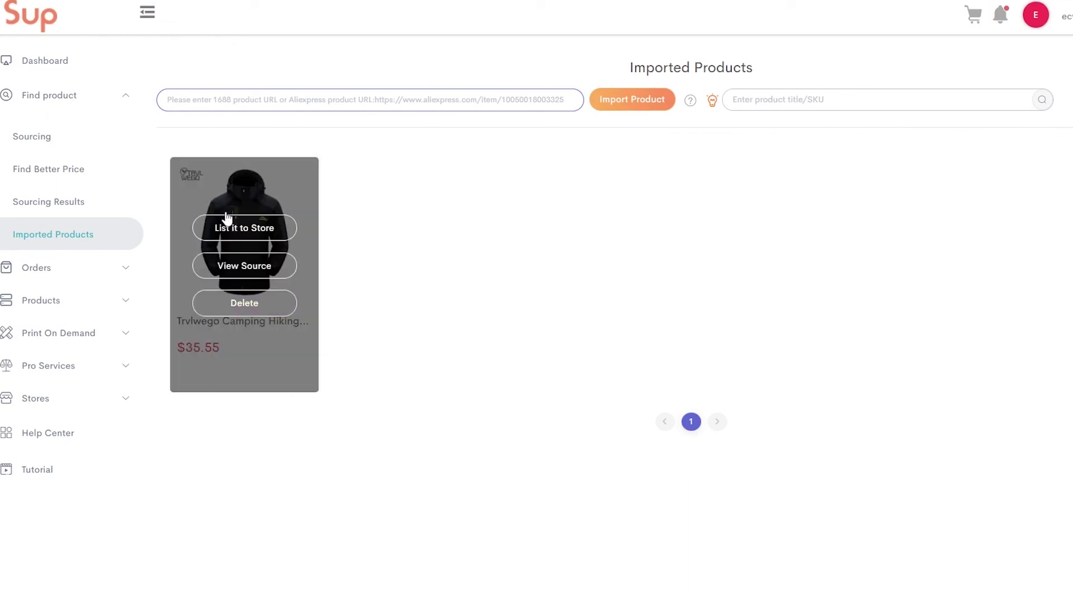
pyautogui.click(235, 229)
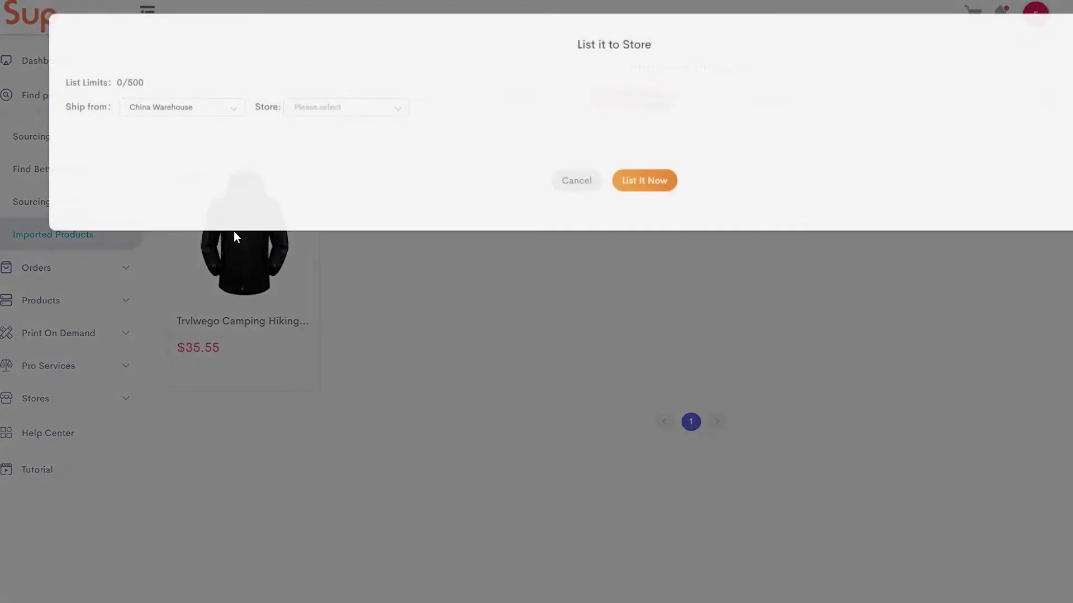
pyautogui.click(230, 109)
pyautogui.click(324, 108)
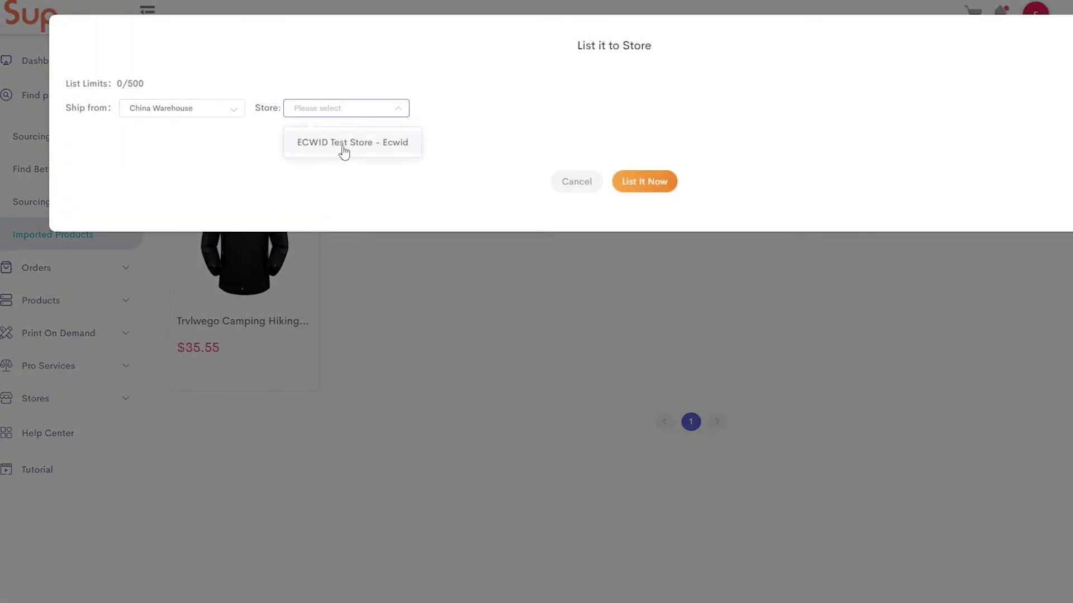
pyautogui.click(405, 149)
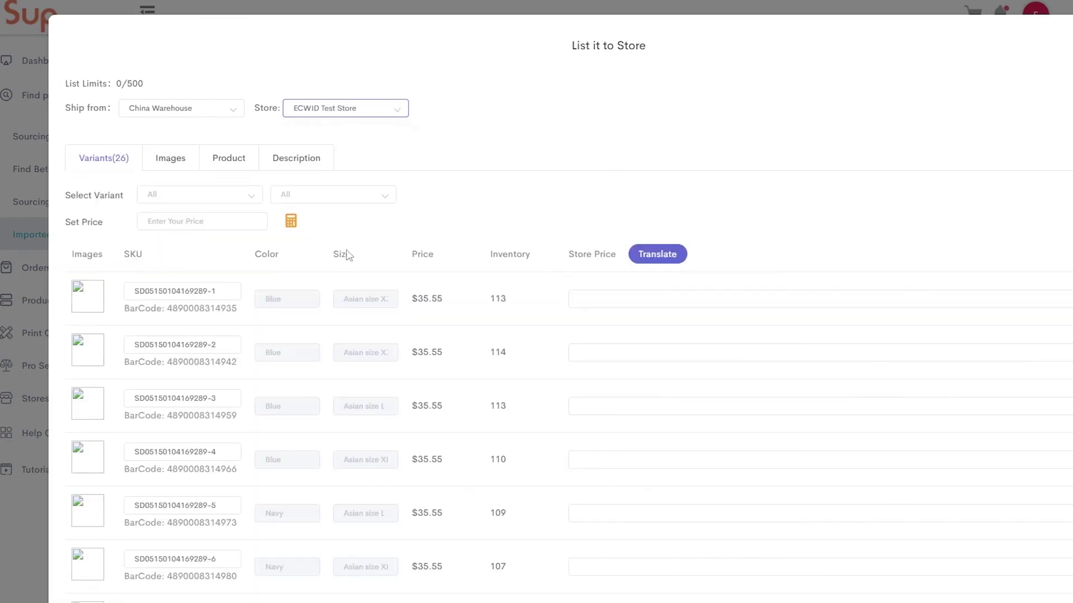
# Set the store price to 60 for the jacket's variants, with both variant filters set to All
pyautogui.doubleClick(420, 299)
pyautogui.click(186, 225)
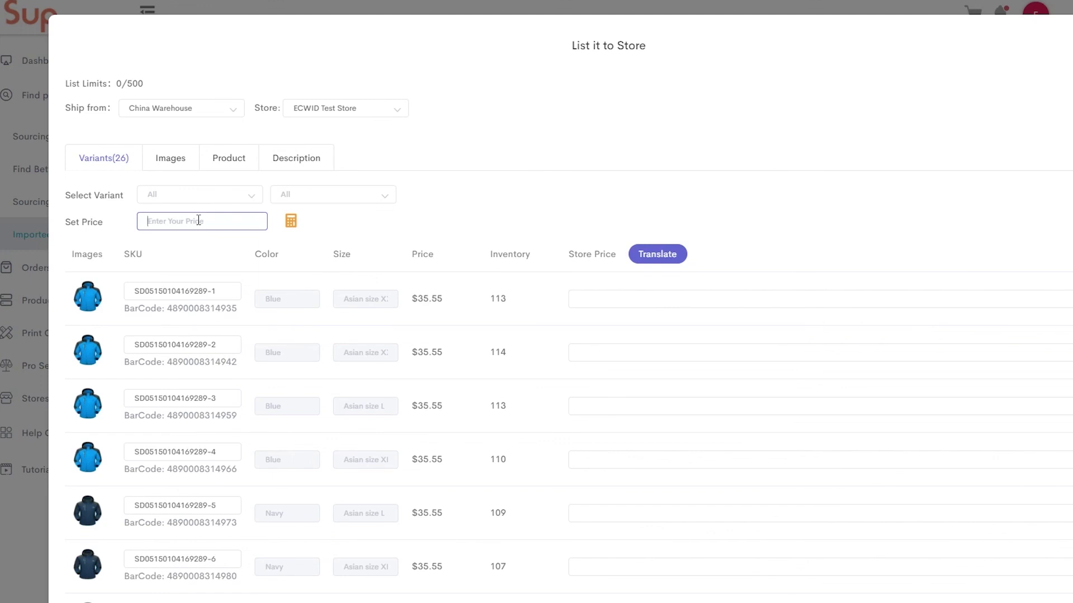
pyautogui.write('60')
pyautogui.click(235, 194)
pyautogui.click(185, 230)
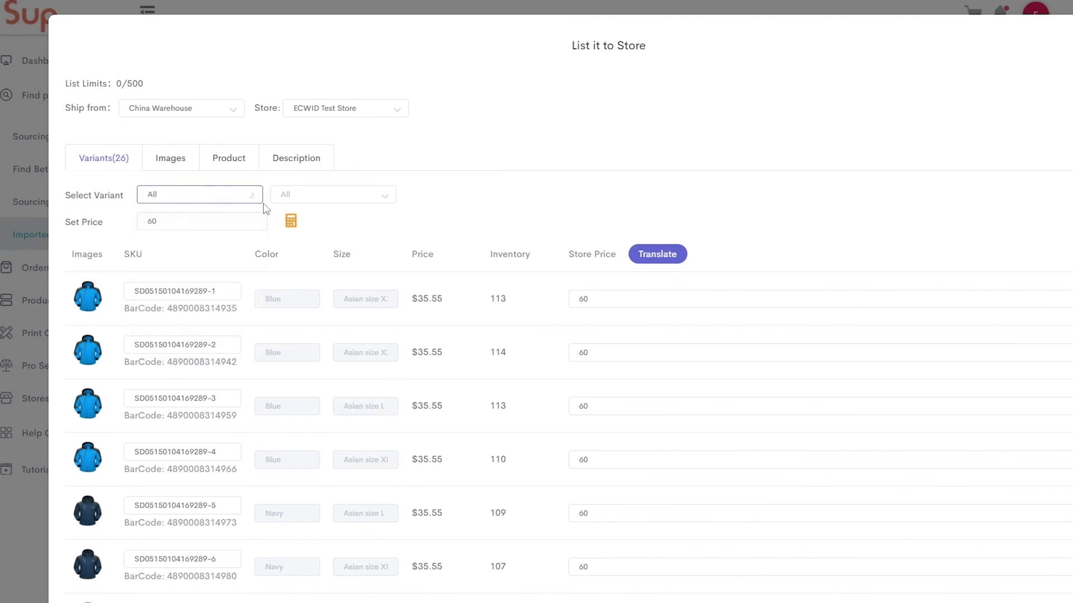
pyautogui.click(282, 196)
pyautogui.click(304, 234)
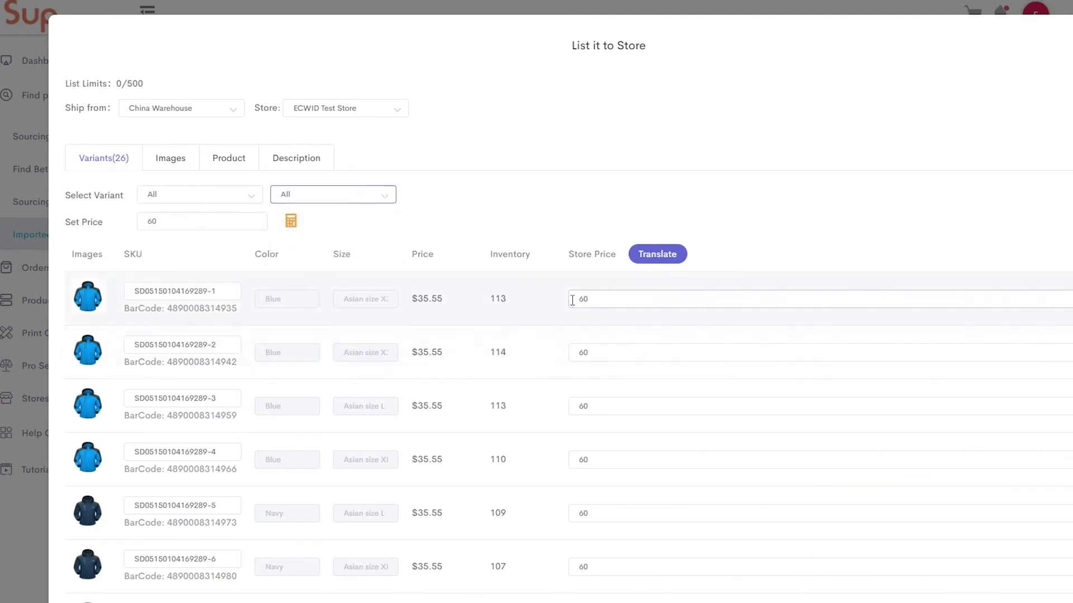
# Review the jacket's images, product title, description and variant prices, and submit the listing to the store
pyautogui.click(152, 165)
pyautogui.click(243, 164)
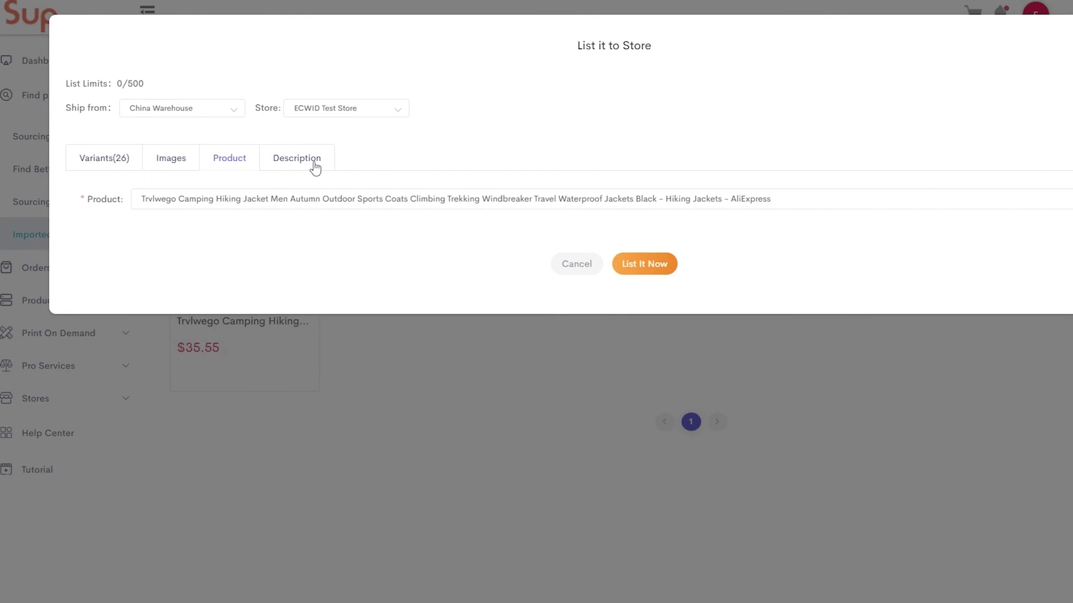
pyautogui.click(315, 163)
pyautogui.click(223, 165)
pyautogui.click(191, 163)
pyautogui.click(117, 163)
pyautogui.scroll(-20, 595, 455)
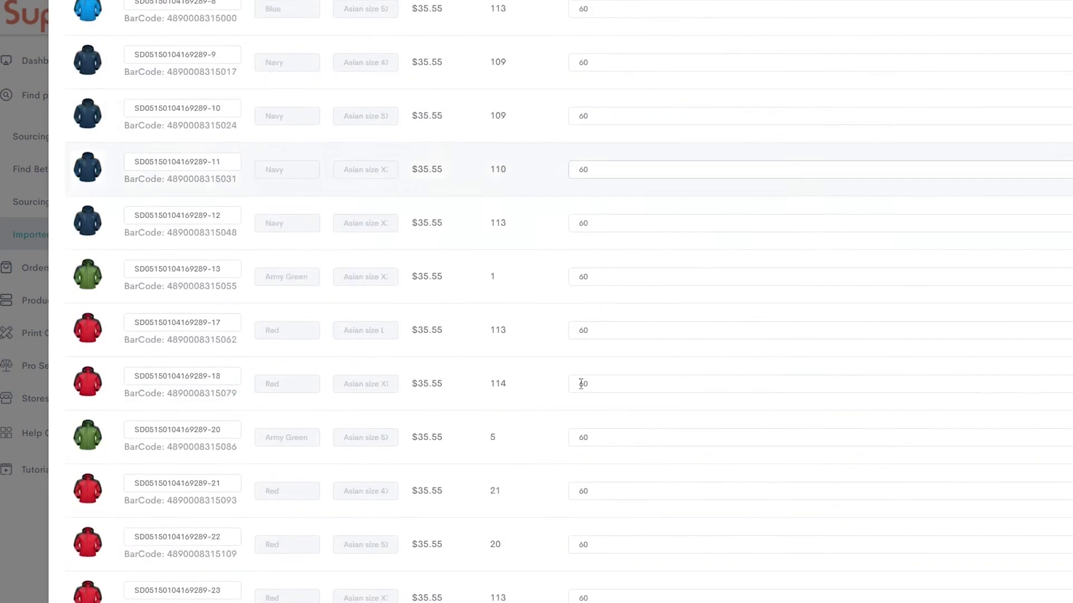
pyautogui.click(644, 552)
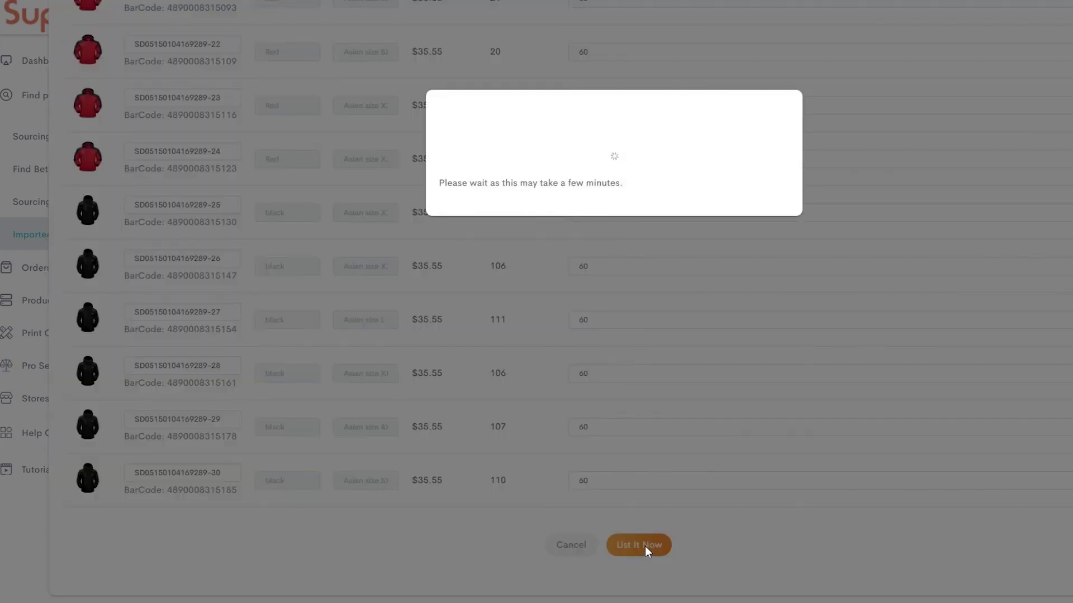